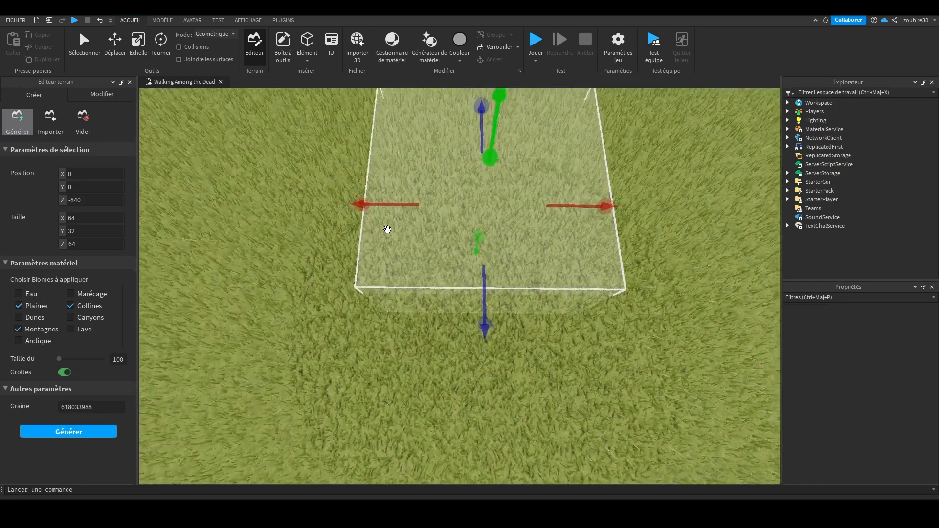
Enlarge the terrain generation region to about 180 by 96 studs horizontally and extend it upward
scroll(450, 234, down, 5)
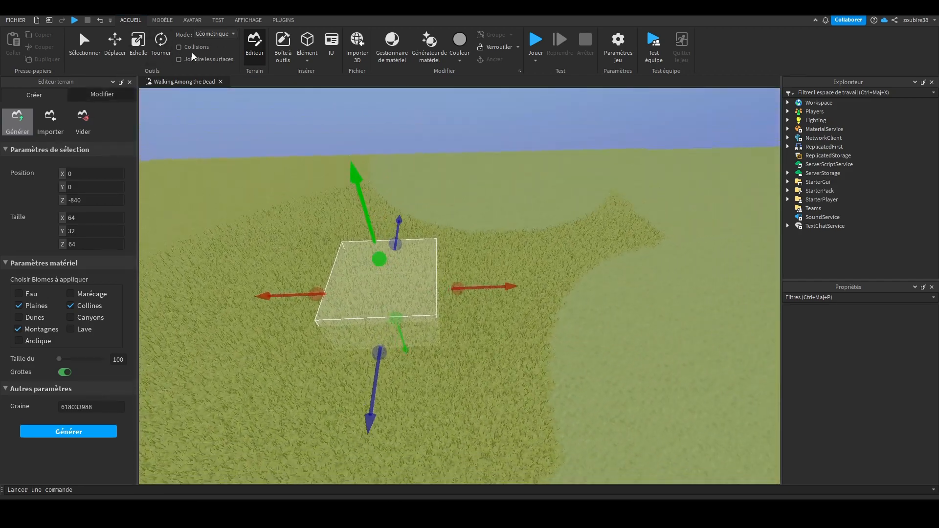
scroll(309, 153, up, 5)
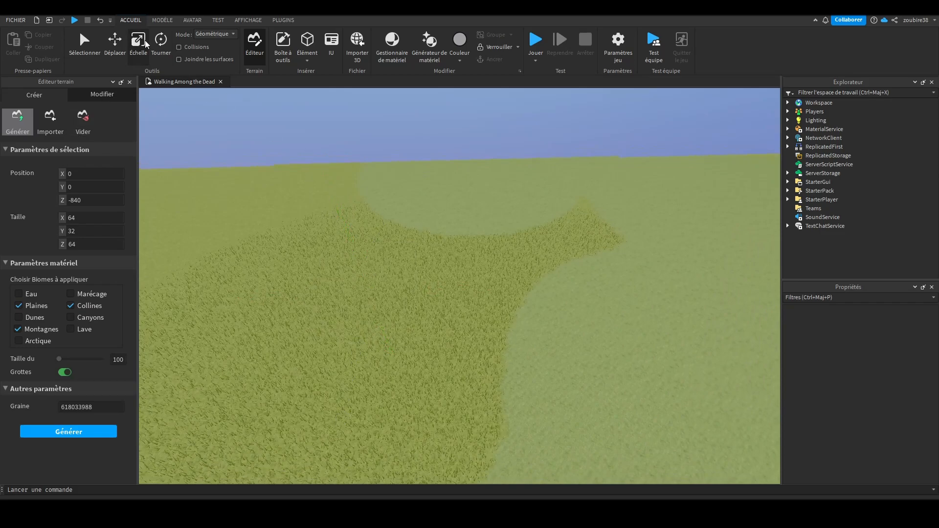
click(255, 54)
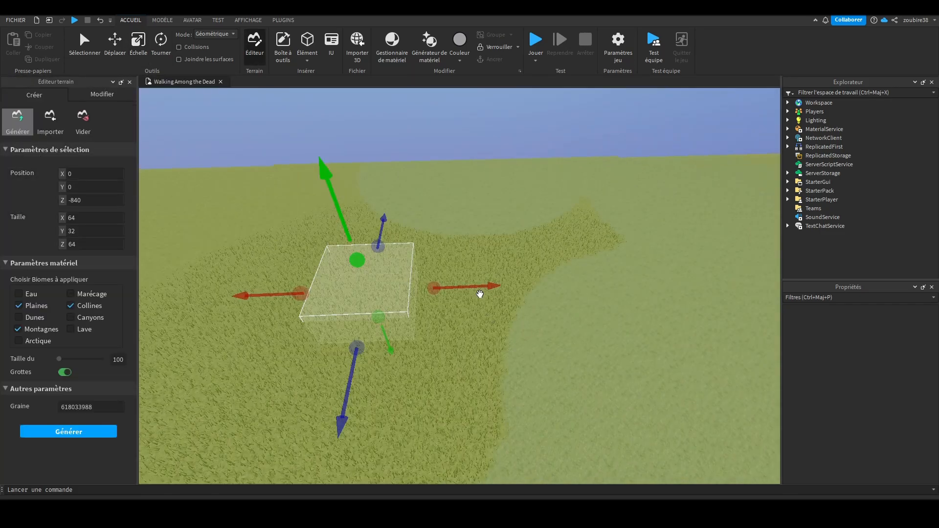
drag(437, 288, 592, 283)
drag(454, 335, 455, 378)
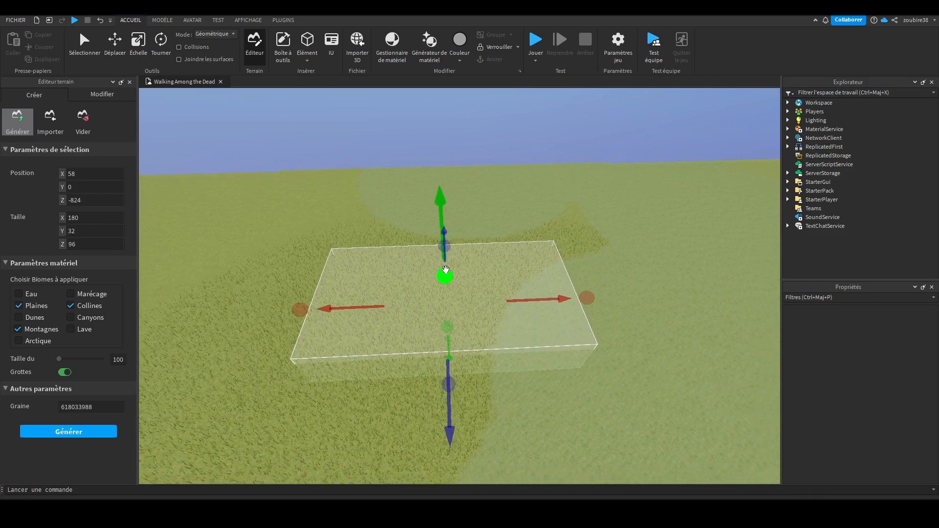
drag(447, 277, 445, 244)
right_drag(458, 273, 458, 273)
scroll(457, 273, up, 3)
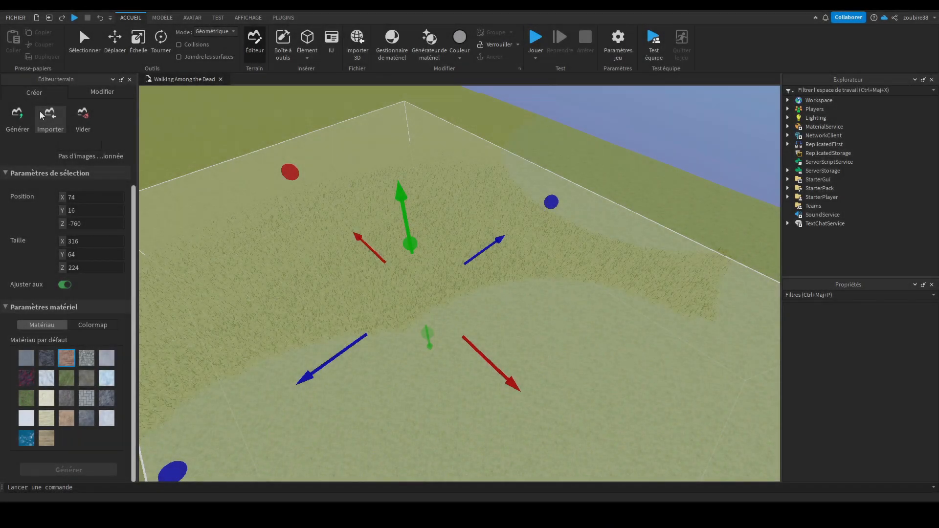
Review the terrain import's default material and colormap options, and open the clear-all-terrain prompt but decline it
click(39, 111)
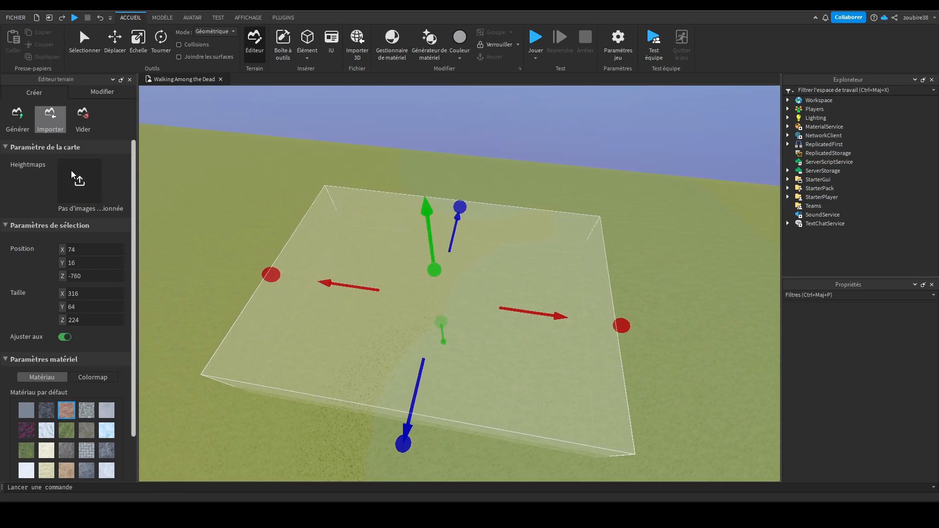
scroll(66, 353, down, 2)
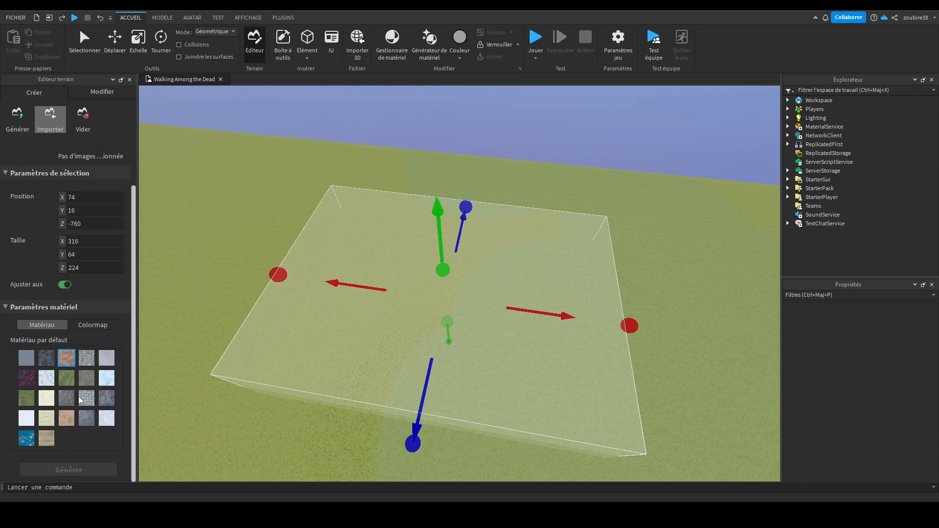
click(103, 327)
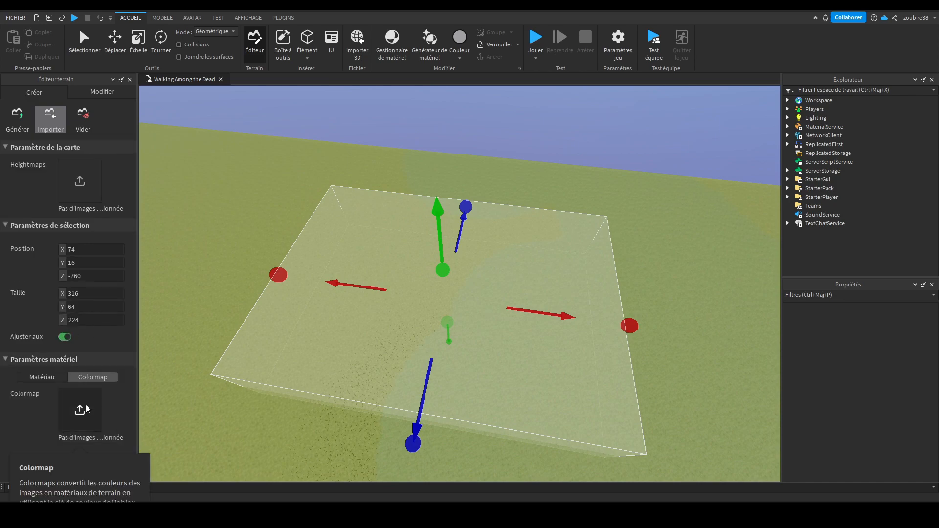
click(44, 377)
scroll(80, 404, down, 2)
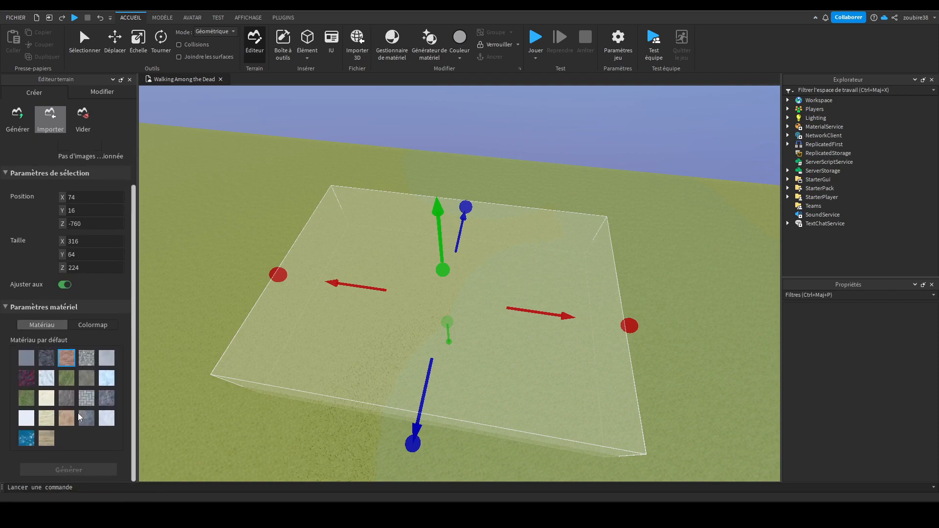
click(98, 328)
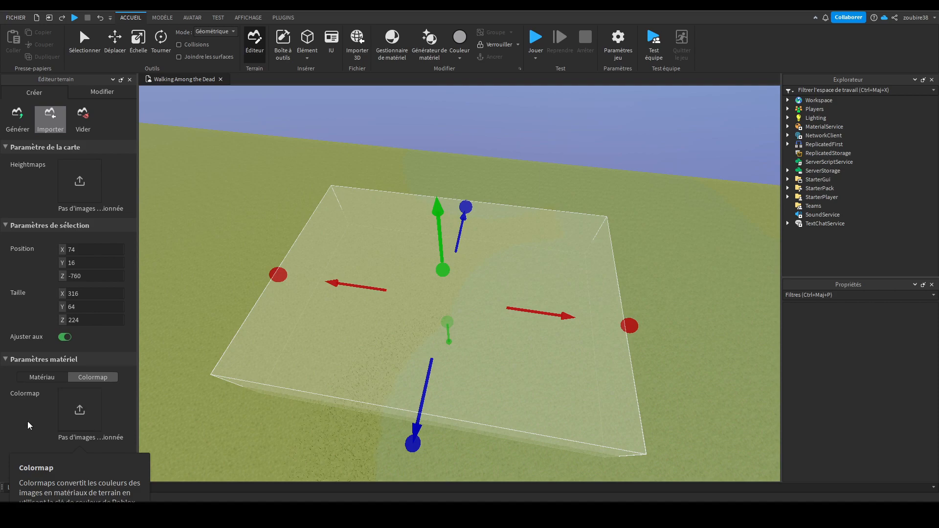
click(50, 375)
click(81, 121)
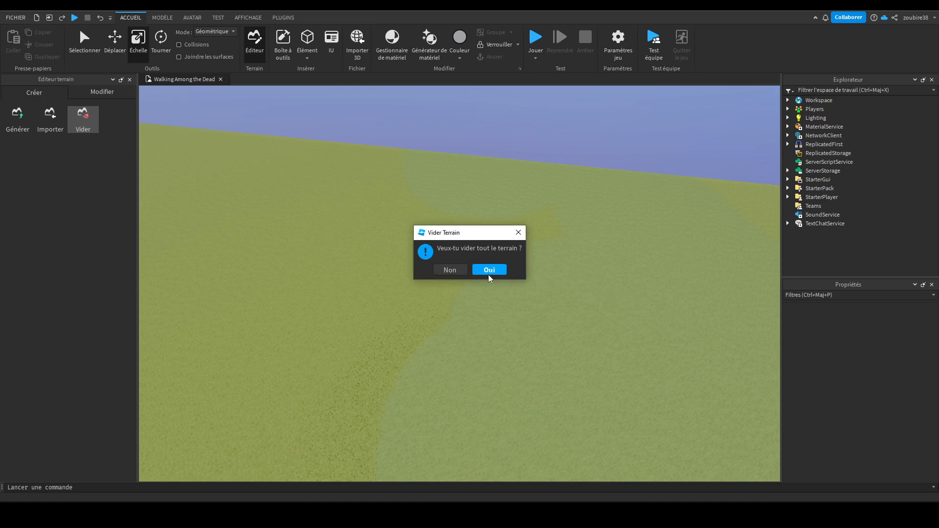
click(457, 270)
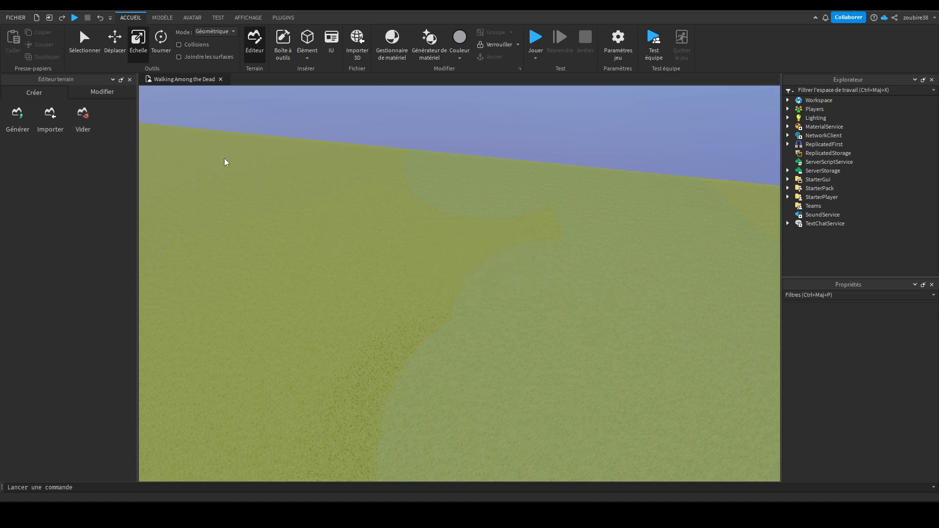
Switch to modifying existing terrain with the Select tool and enlarge the selected region to 412 × 64 × 272
click(98, 94)
click(16, 111)
right_drag(468, 298, 467, 297)
key(d)
drag(631, 252, 697, 249)
key(s)
key(s)
drag(440, 397, 447, 439)
key(w)
right_drag(398, 357, 350, 328)
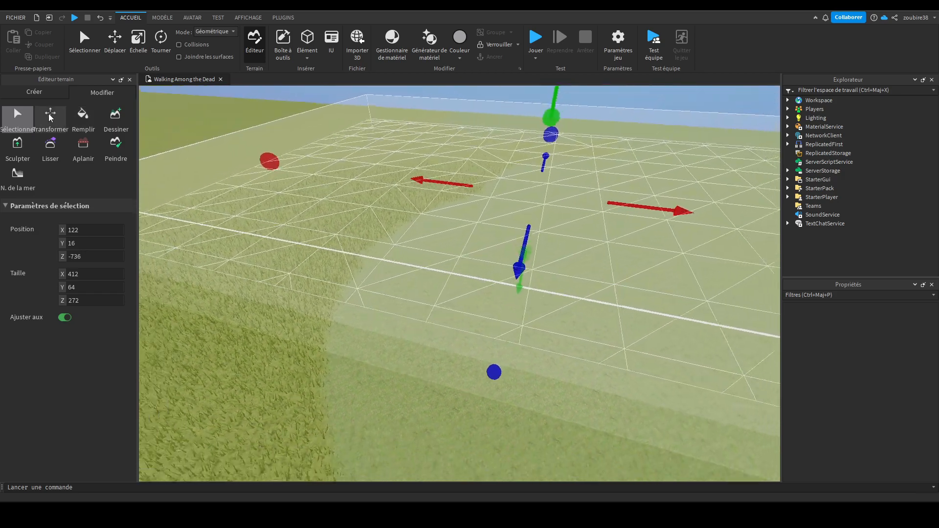
Try to rotate the selected terrain region with the Transform tool
click(51, 117)
drag(619, 163, 589, 170)
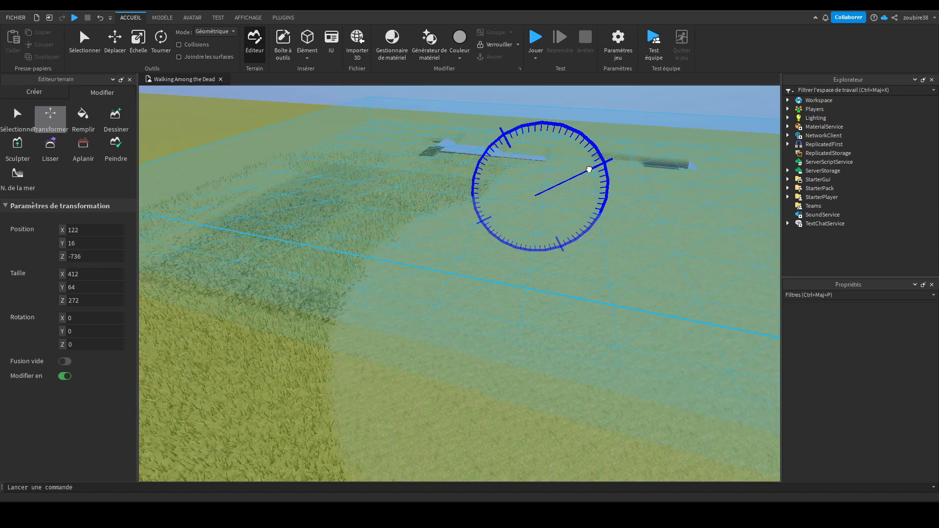
Examine the Fill tool's selection settings, material modes and material palette around the selected region
click(88, 128)
right_drag(382, 256, 393, 242)
key(s)
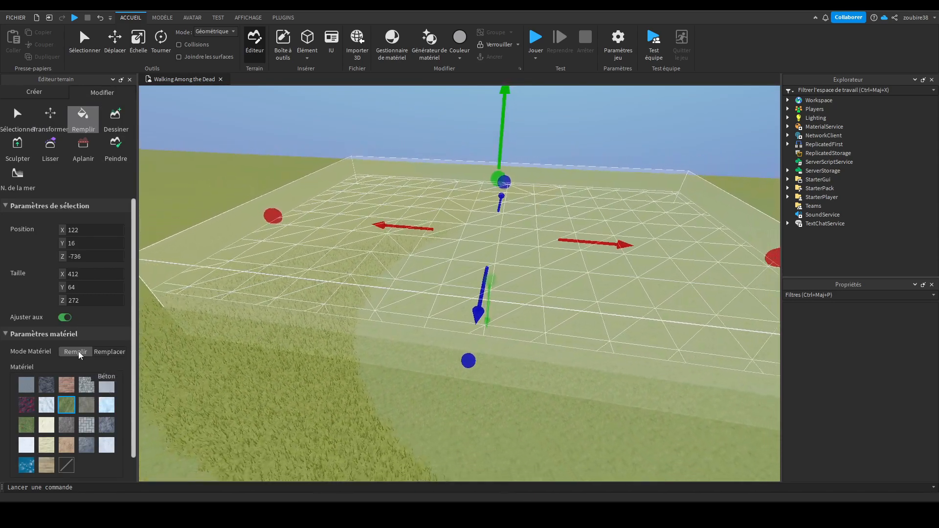
key(w)
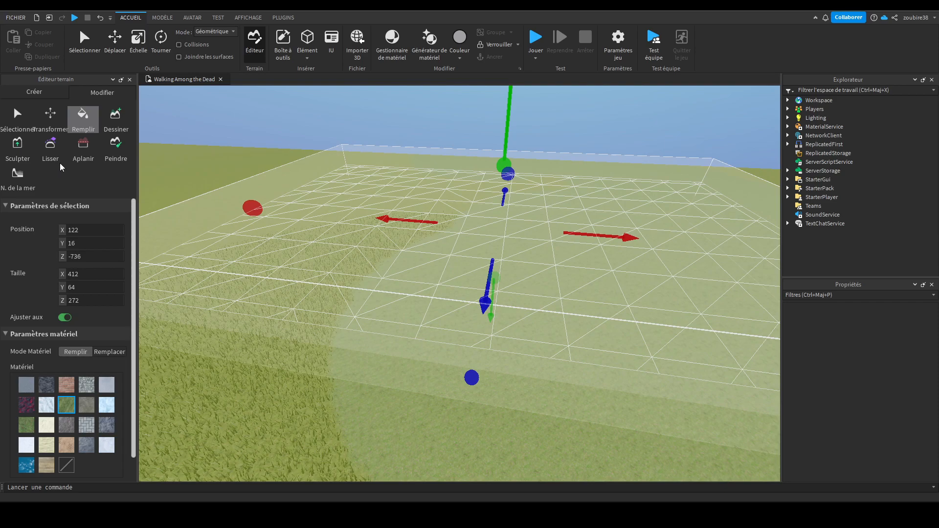
right_drag(443, 321, 441, 321)
key(w)
key(a)
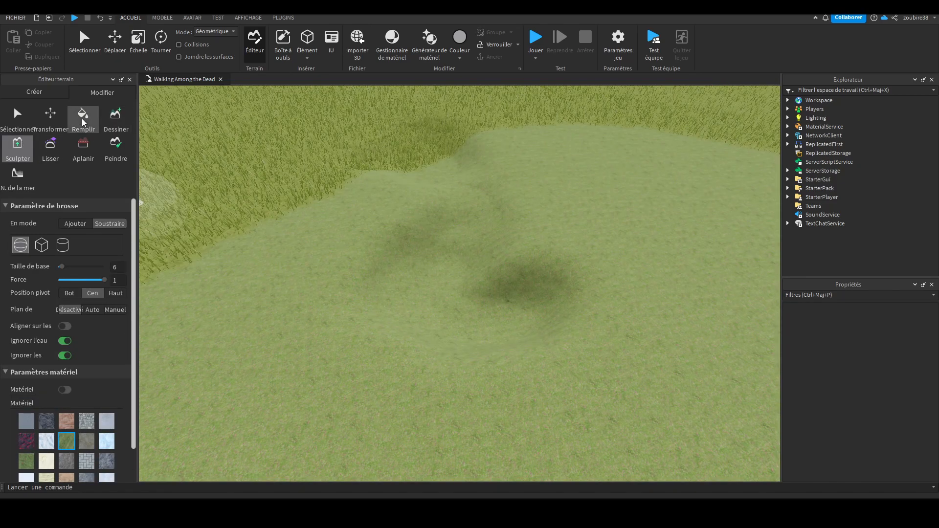
Place a small fill region in the dug-out hollow, start widening it, and turn off its voxel snapping
click(82, 122)
click(450, 271)
key(w)
right_drag(473, 277, 473, 277)
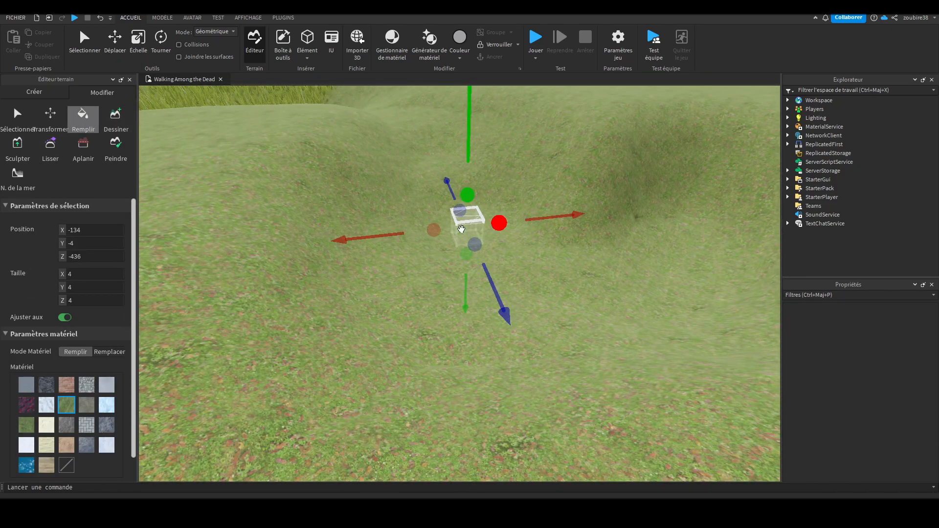
key(d)
drag(406, 222, 452, 220)
drag(395, 192, 390, 164)
click(65, 317)
Stretch the fill region across the first hollow to about 106 × 28.6 × 38.6
drag(455, 200, 719, 193)
key(d)
drag(489, 175, 502, 149)
drag(493, 227, 515, 377)
scroll(506, 304, down, 2)
key(a)
drag(436, 286, 205, 308)
drag(537, 327, 530, 361)
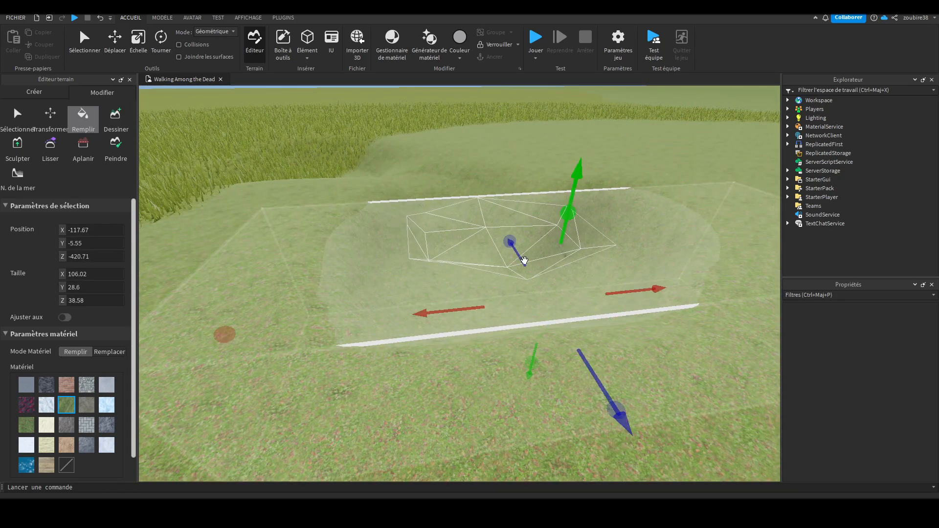
Extend the fill region over the whole dug-out basin, to about 145 × 28.6 × 138
key(a)
right_drag(526, 273, 526, 273)
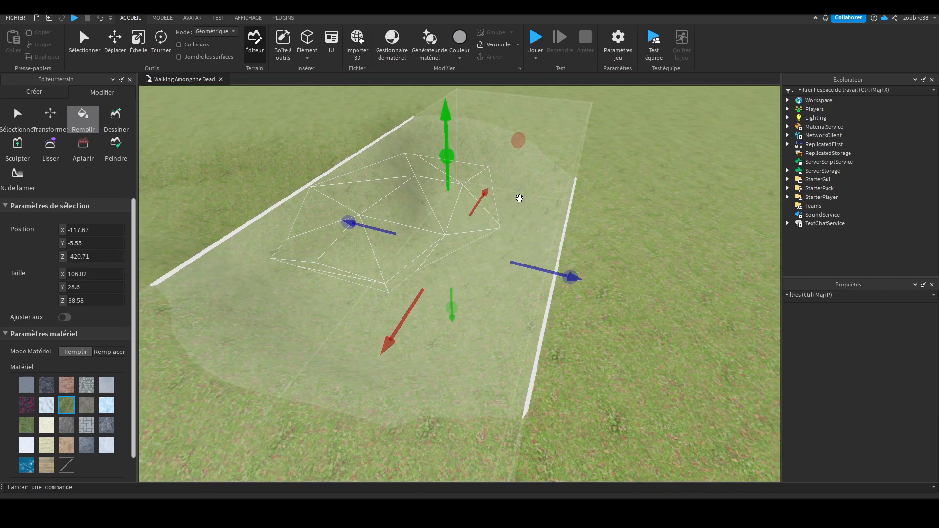
key(a)
drag(643, 276, 675, 287)
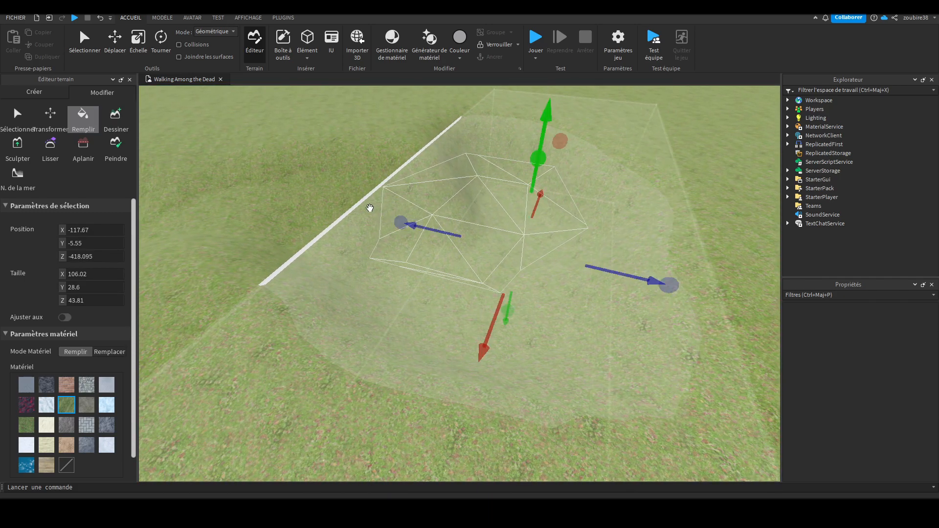
drag(399, 222, 252, 203)
key(a)
right_drag(310, 216, 310, 216)
drag(449, 176, 353, 136)
key(s)
drag(316, 331, 140, 396)
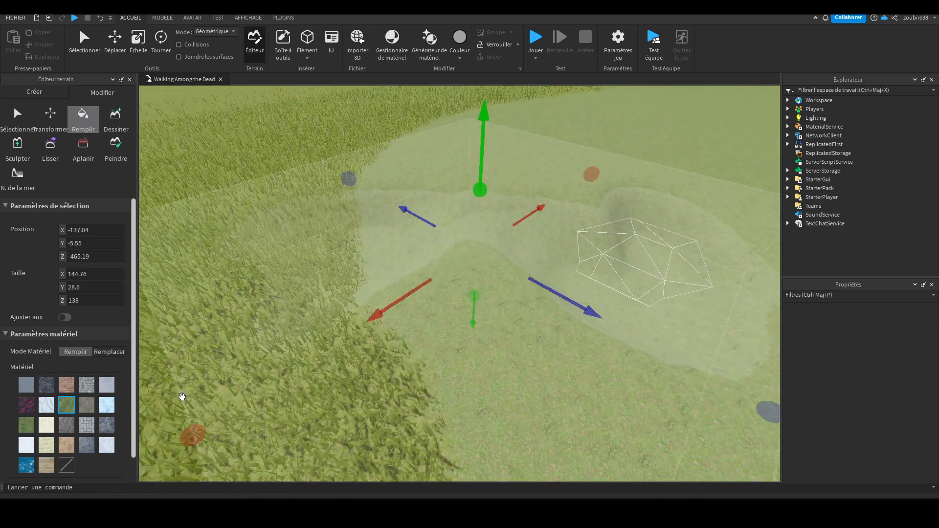
key(w)
key(d)
right_drag(451, 299, 450, 299)
key(s)
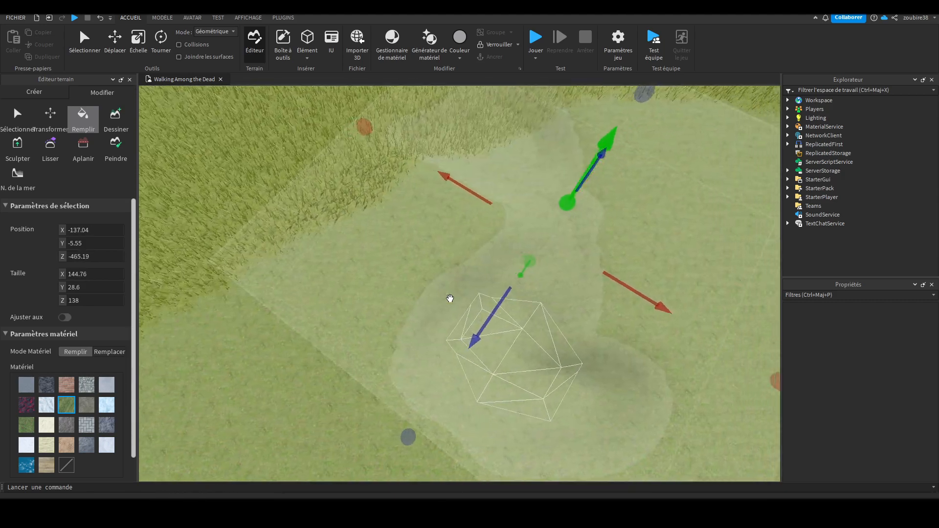
key(d)
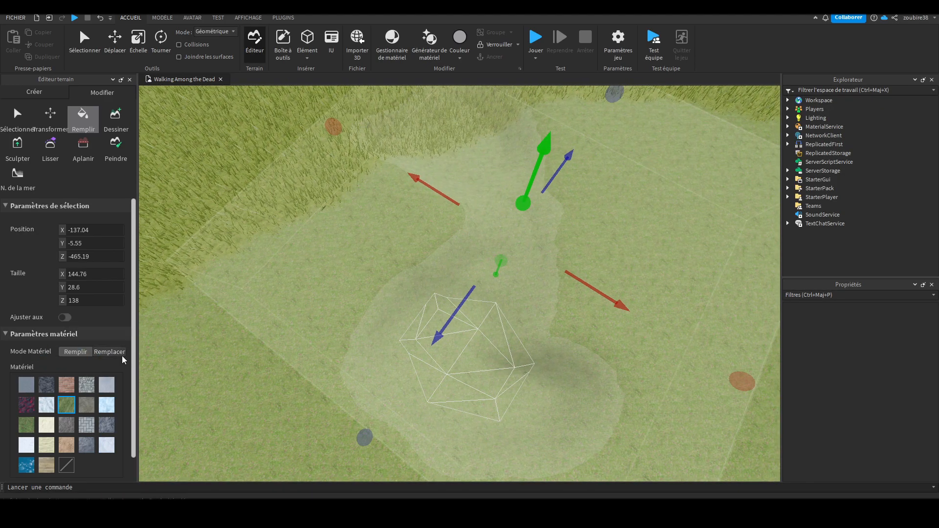
Check the Replace mode's source and target materials, and try filling the region with grass in Fill mode
click(110, 352)
scroll(75, 331, down, 3)
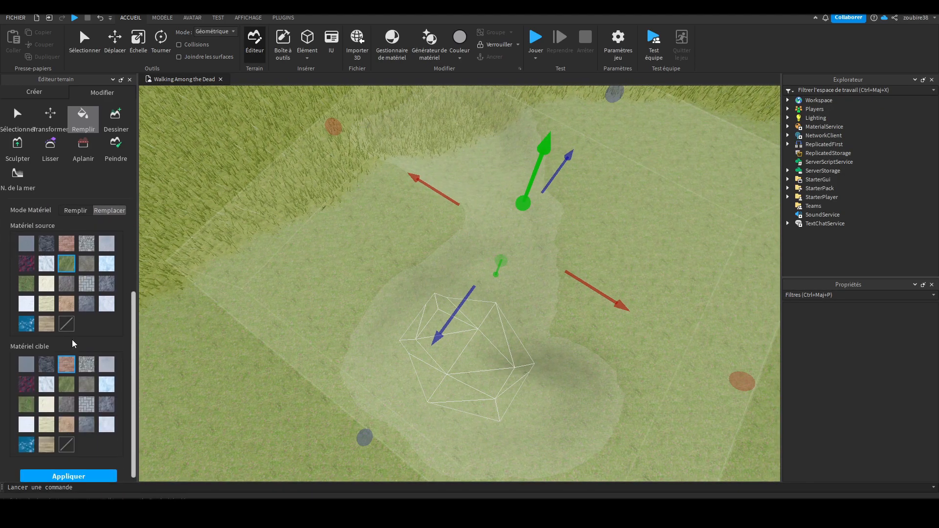
scroll(67, 338, up, 3)
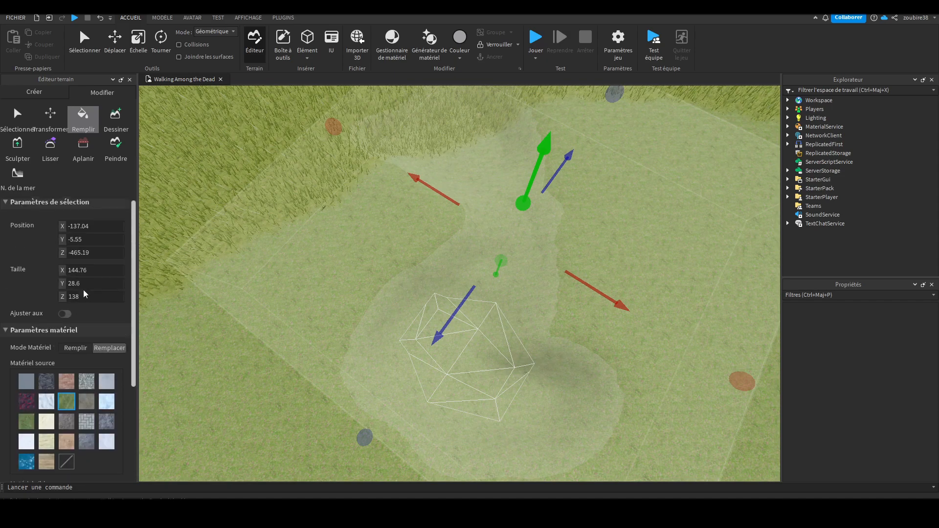
click(75, 353)
click(84, 474)
Try filling the whole region with the water material in Fill mode
right_drag(394, 299, 175, 351)
click(26, 440)
click(69, 470)
right_drag(400, 392, 488, 331)
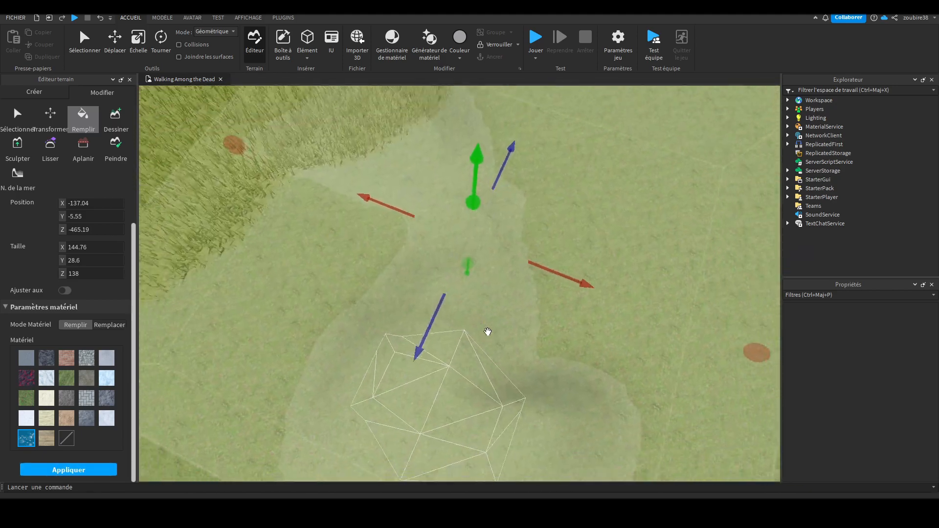
scroll(488, 332, down, 3)
Flood the basin in Replace mode by replacing air as the source material with water as the target
click(110, 326)
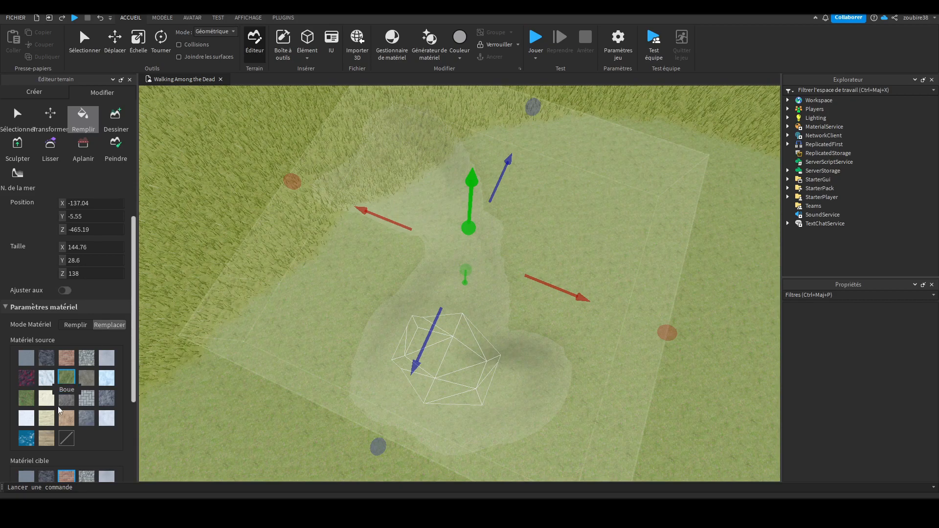
scroll(54, 392, down, 3)
click(26, 368)
scroll(62, 420, down, 2)
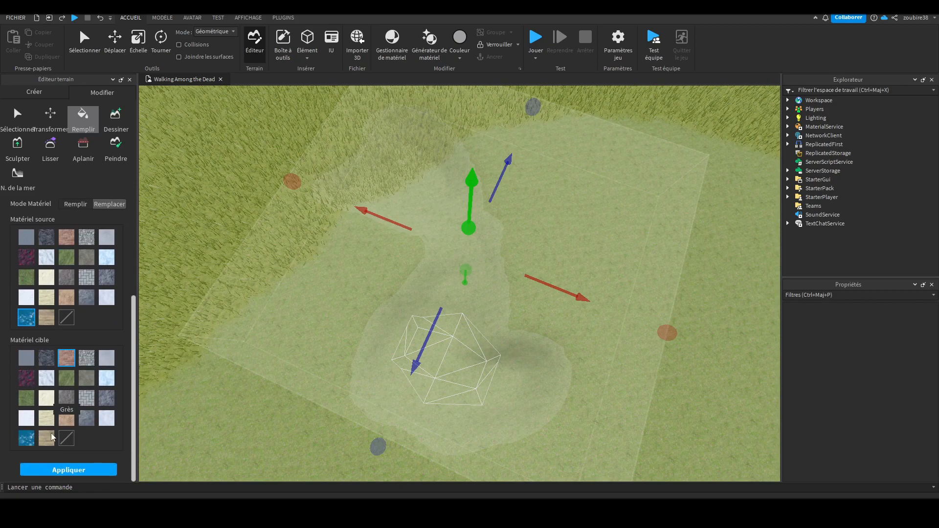
click(67, 438)
scroll(66, 445, up, 3)
scroll(66, 468, down, 3)
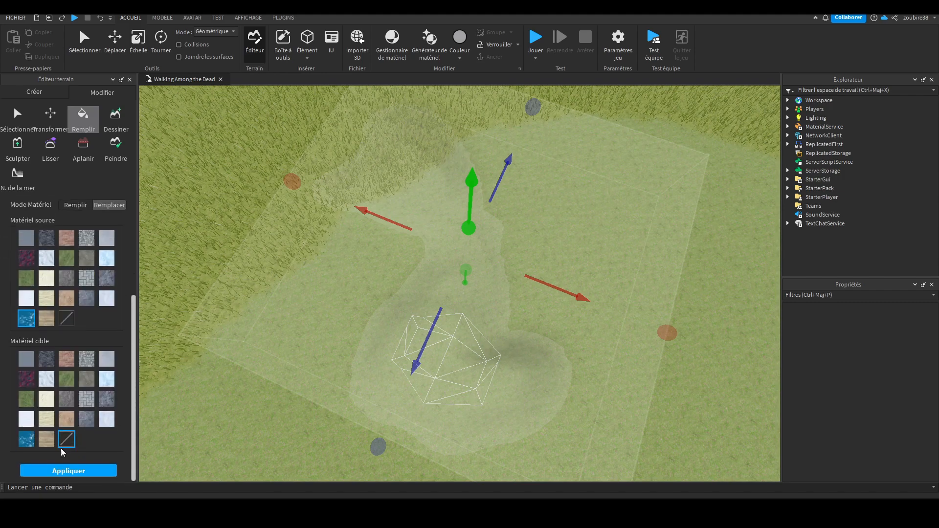
click(26, 439)
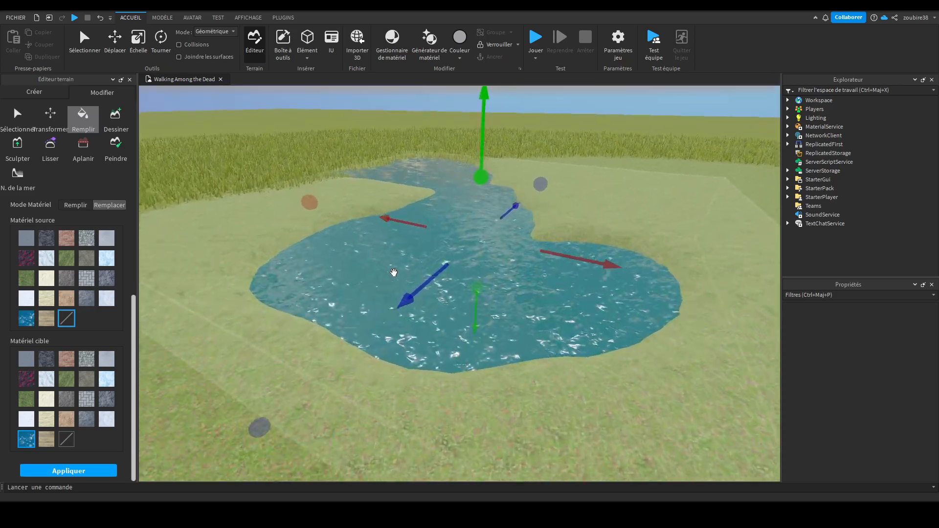
Inspect the pond from above and below the water surface, and survey the surrounding grassland
scroll(393, 272, up, 10)
scroll(394, 272, up, 10)
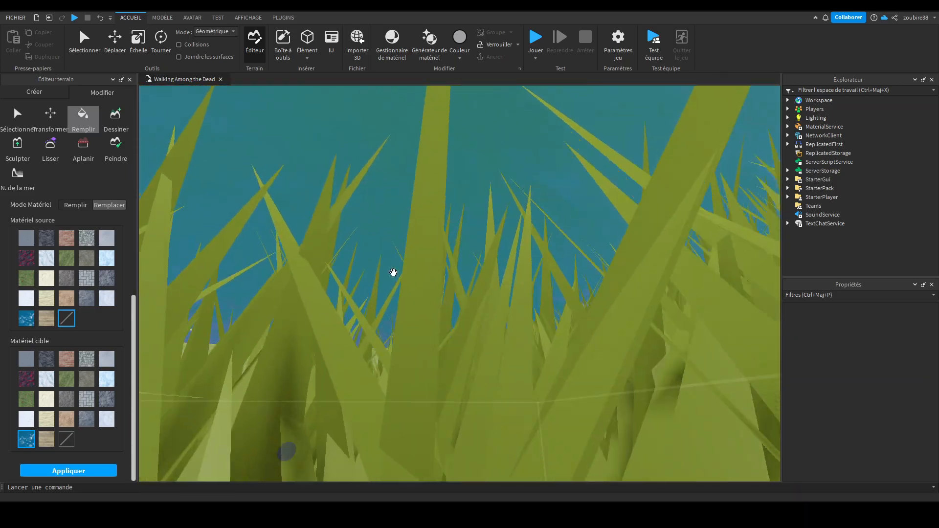
scroll(394, 272, down, 10)
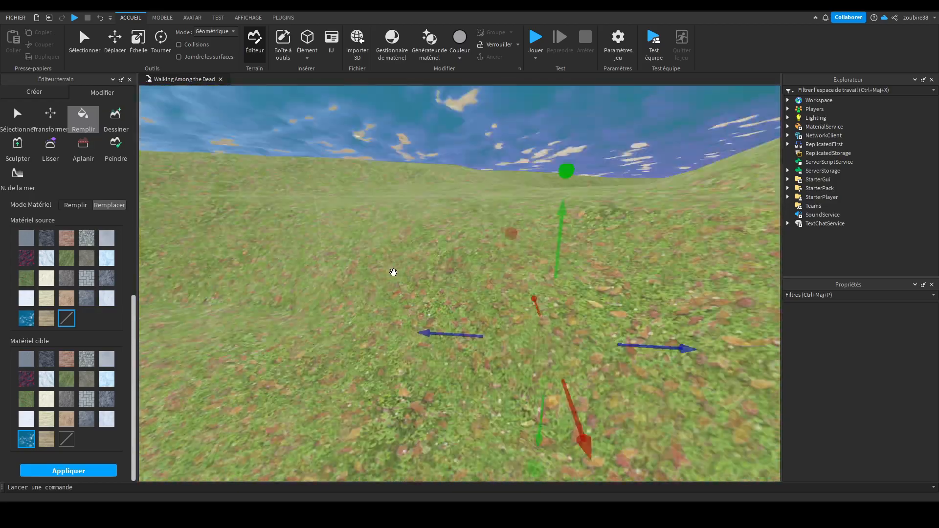
key(w)
right_drag(393, 273, 394, 272)
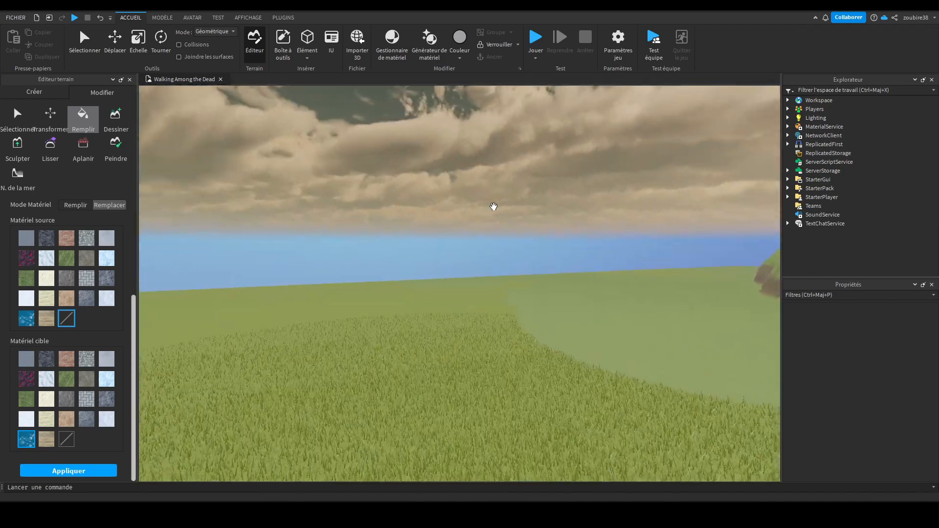
right_drag(493, 206, 453, 216)
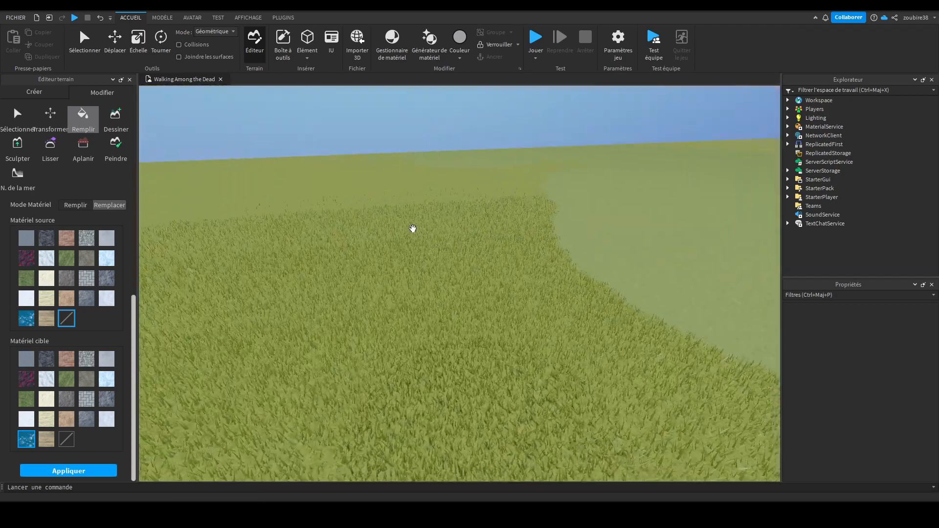
Switch the material mode to Fill, pick the Glacier material, and extend the region downward to a Y size of 64.58
click(75, 205)
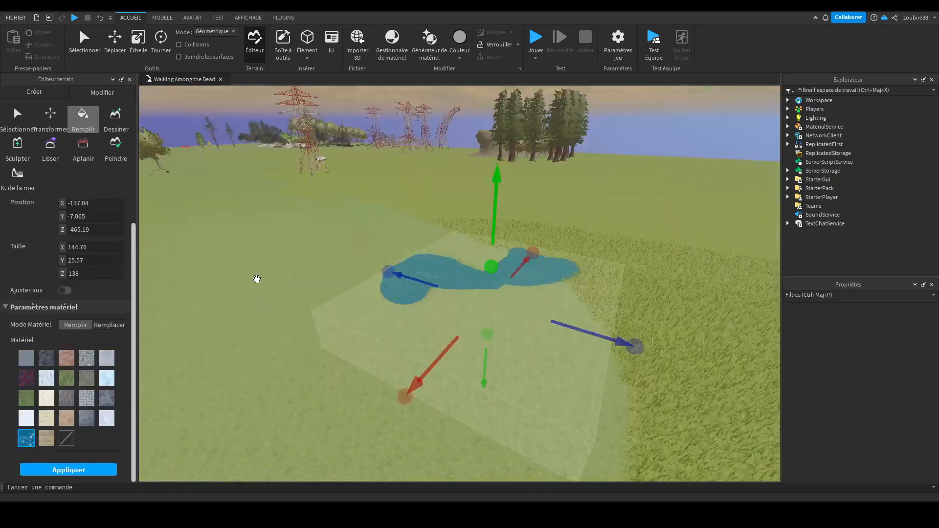
click(67, 379)
click(116, 471)
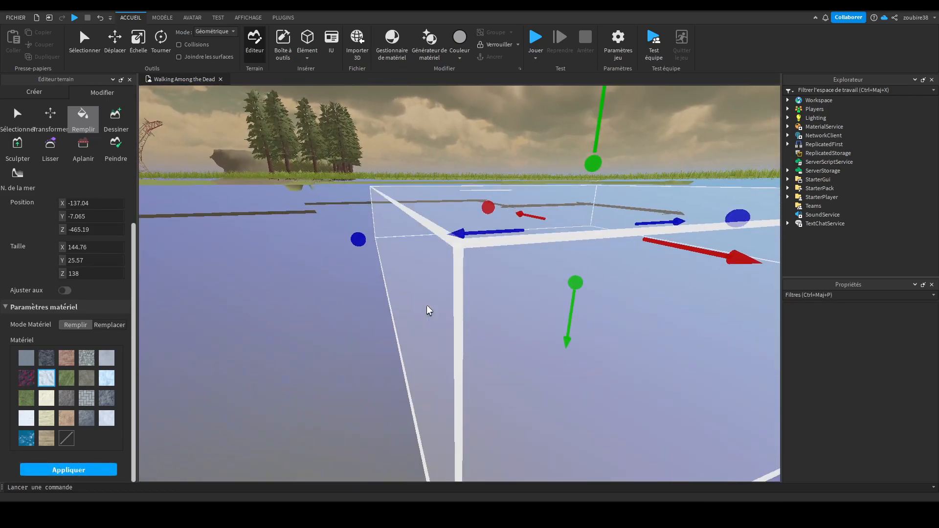
key(w)
right_drag(430, 311, 429, 310)
drag(402, 382, 298, 428)
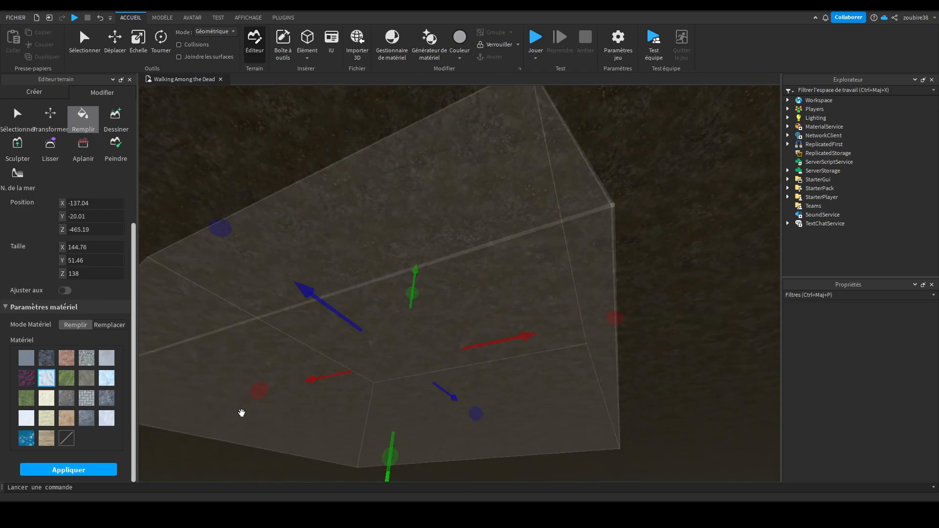
drag(409, 418, 386, 483)
Try filling the deepened region with Glacier, view it from above, and undo the fill
click(75, 471)
right_drag(501, 356, 470, 309)
key(w)
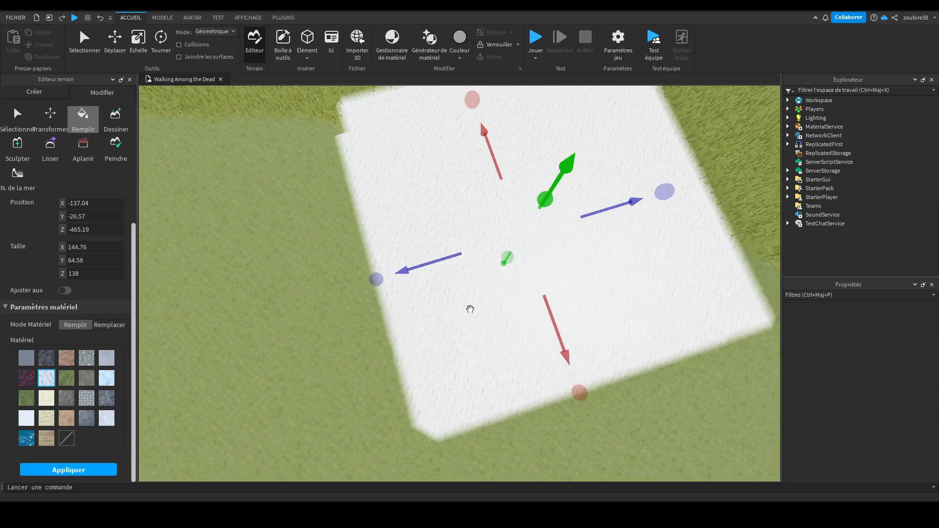
key(ctrl+z)
key(ctrl+z)
key(ctrl+z)
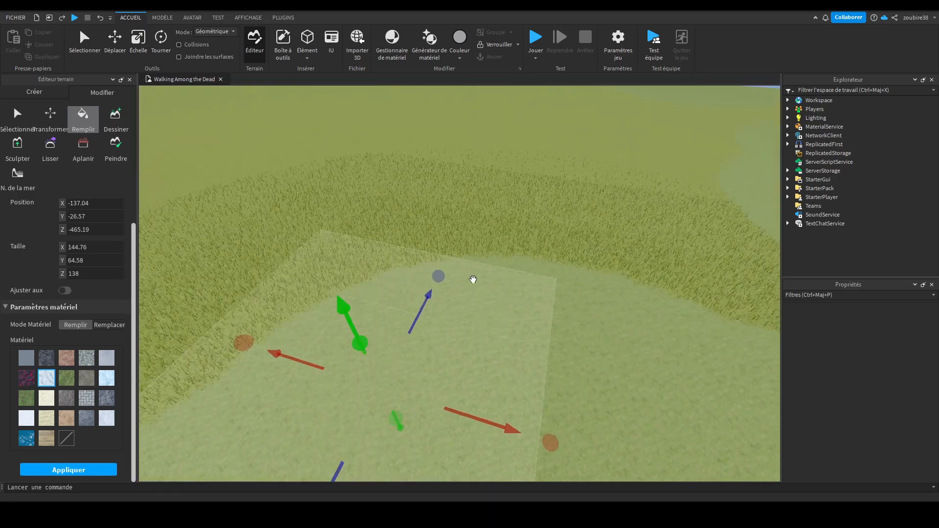
Switch from the Fill tool to the terrain Draw tool and review its brush settings
click(83, 117)
click(115, 117)
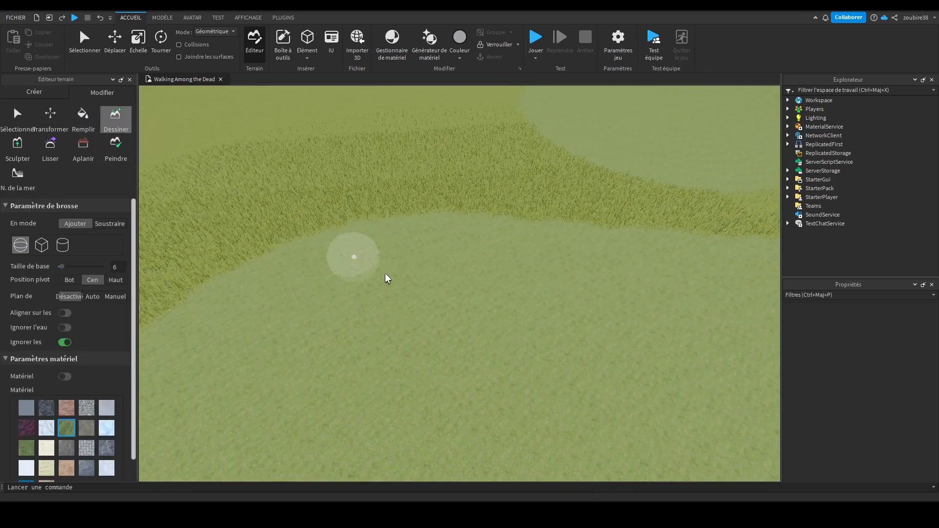
right_drag(415, 289, 415, 290)
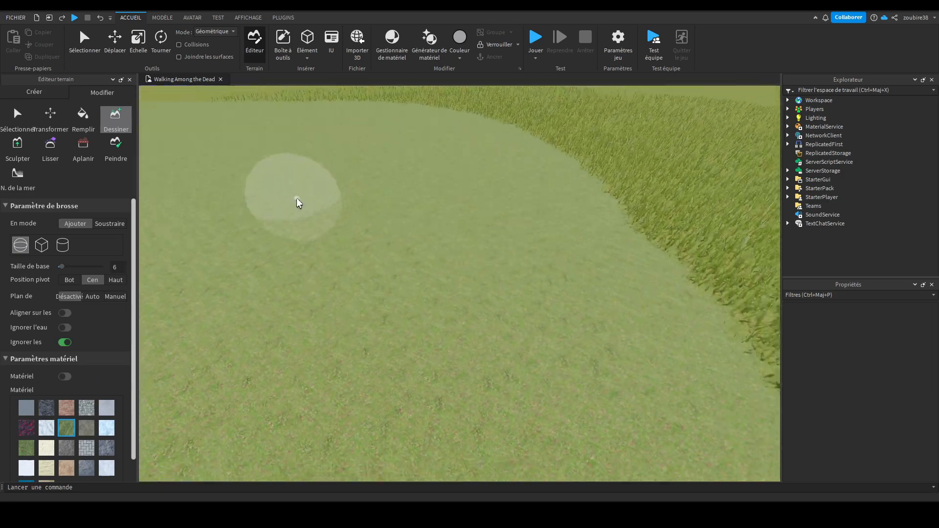
drag(474, 245, 189, 236)
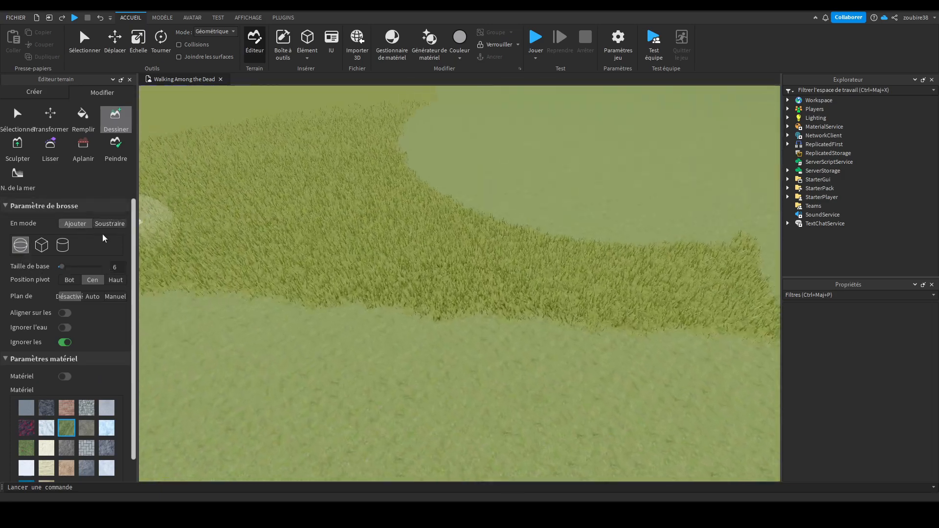
key(d)
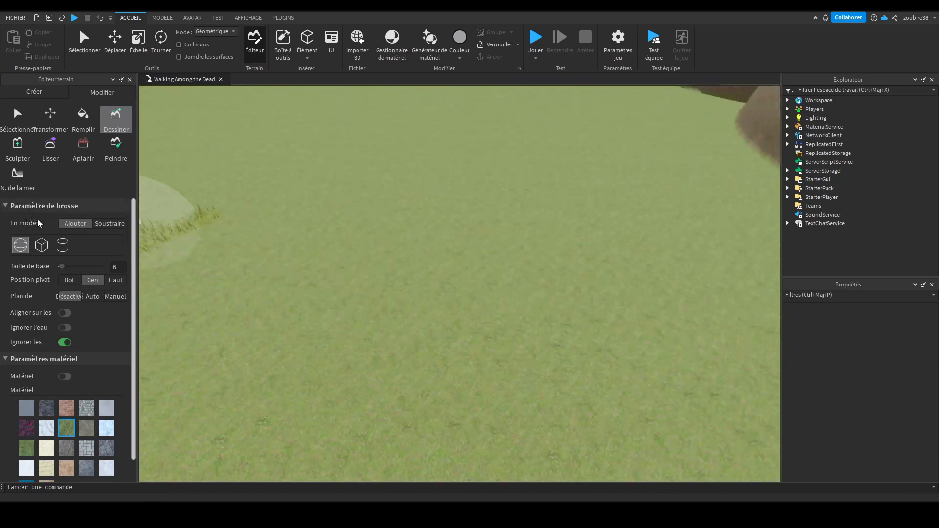
Try the sphere brush at base size 6 on the grass, switch to Subtract mode, and undo the recent strokes
right_drag(410, 223, 412, 220)
mouse_move(412, 220)
mouse_down()
mouse_move(398, 185)
mouse_move(427, 169)
mouse_move(409, 155)
mouse_move(393, 162)
mouse_move(406, 196)
mouse_move(441, 148)
mouse_move(435, 138)
mouse_move(375, 207)
mouse_move(412, 228)
mouse_move(415, 163)
mouse_move(372, 199)
mouse_move(363, 188)
mouse_move(412, 247)
mouse_move(361, 242)
mouse_move(474, 234)
mouse_move(492, 305)
mouse_up()
click(110, 223)
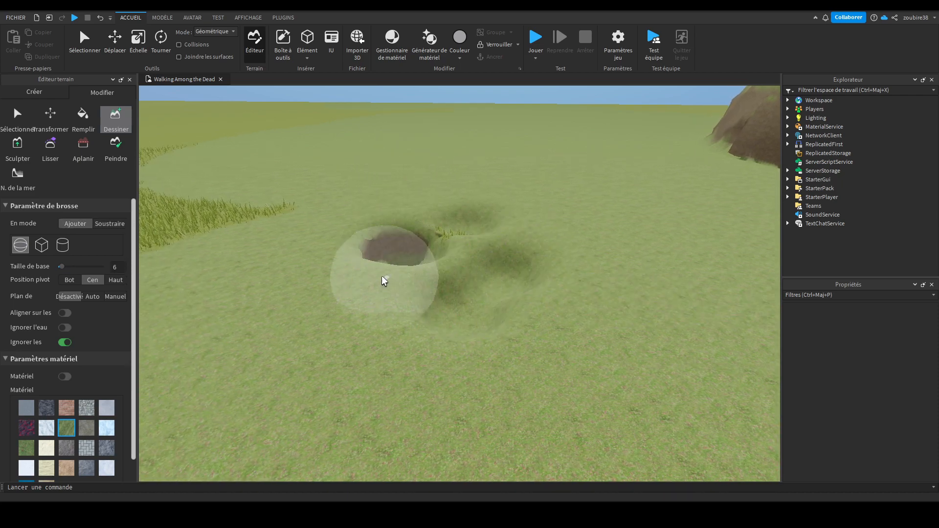
key(ctrl+z)
key(ctrl+z)
key(ctrl+z)
key(ctrl+z)
key(ctrl)
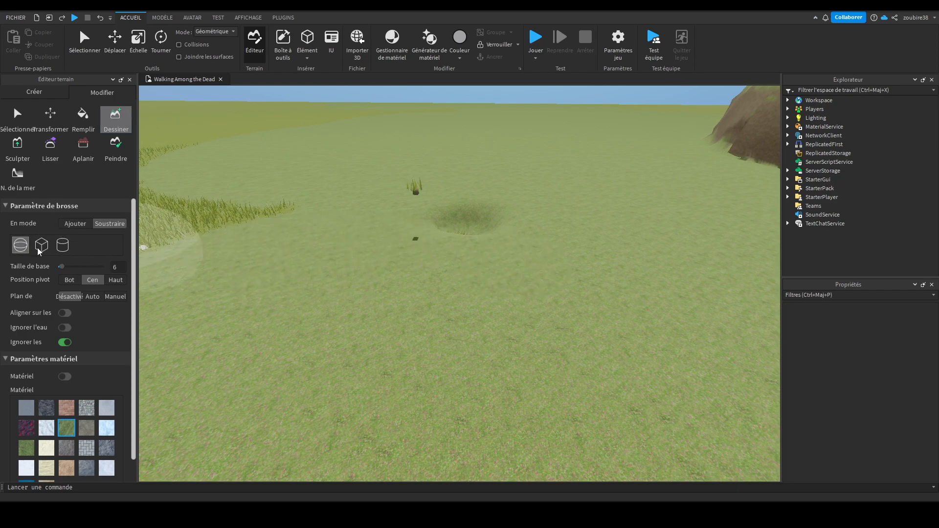
Try digging two square pits with the cube brush and further holes with the cylinder brush in Subtract mode
click(41, 245)
click(362, 283)
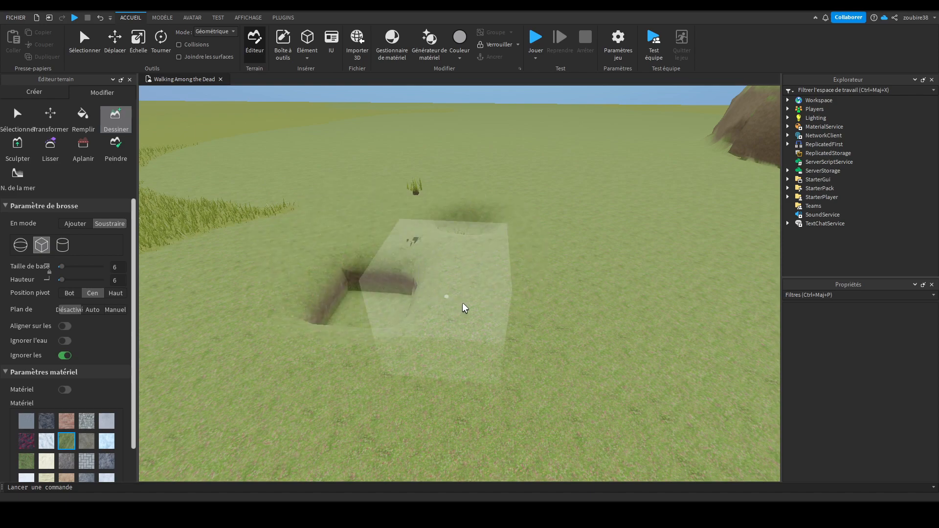
click(513, 292)
click(61, 245)
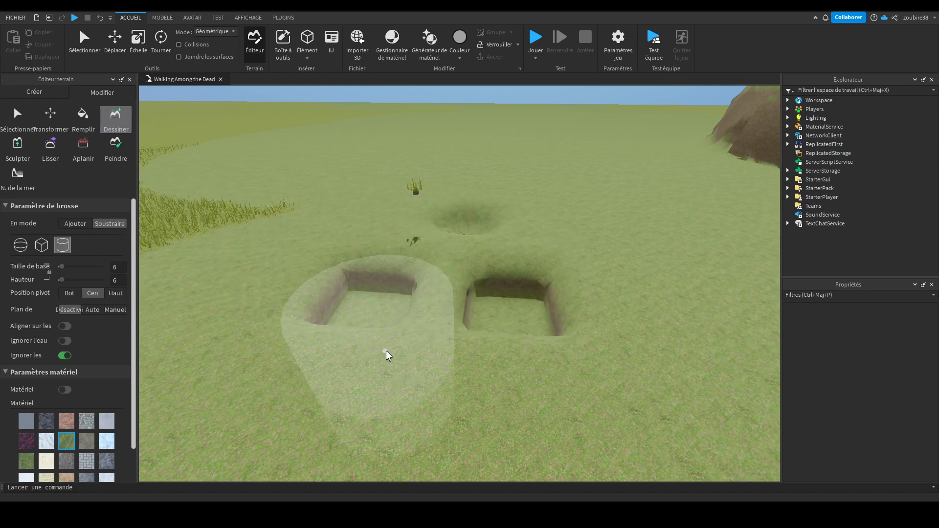
click(374, 313)
click(570, 235)
Undo the test digs made with the cube and cylinder brushes
key(ctrl+z)
key(ctrl+z)
key(ctrl+z)
key(ctrl+z)
key(ctrl+z)
key(ctrl+z)
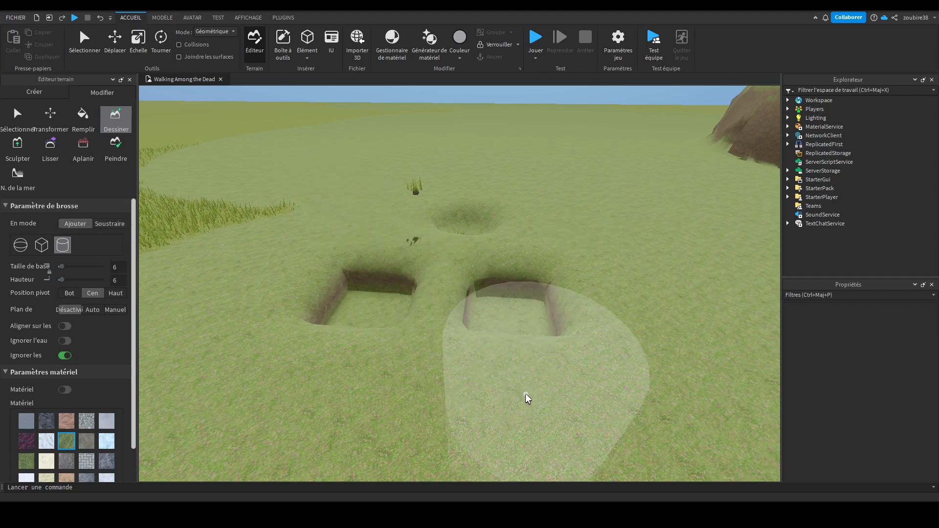
right_drag(337, 251, 319, 245)
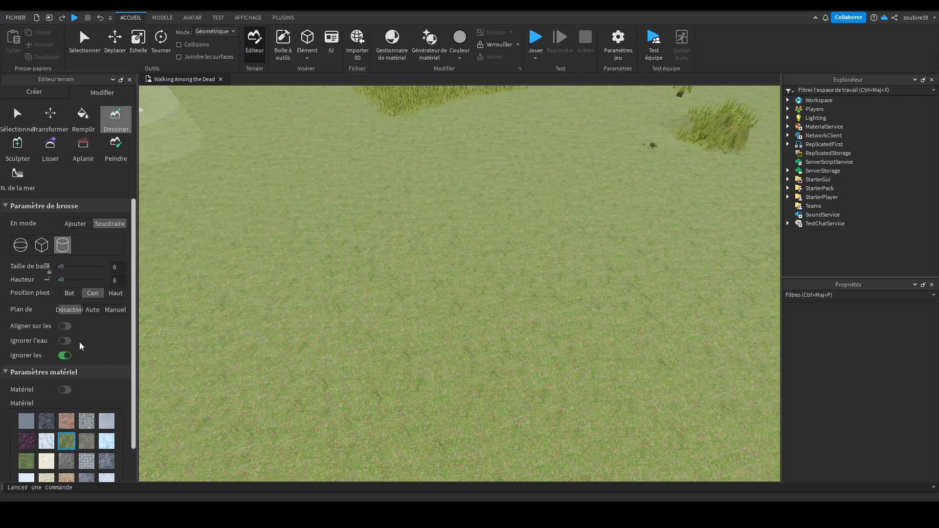
Set the cylinder brush's pivot position to bottom and raise a cylindrical terrain block in Add mode
right_drag(283, 274, 283, 274)
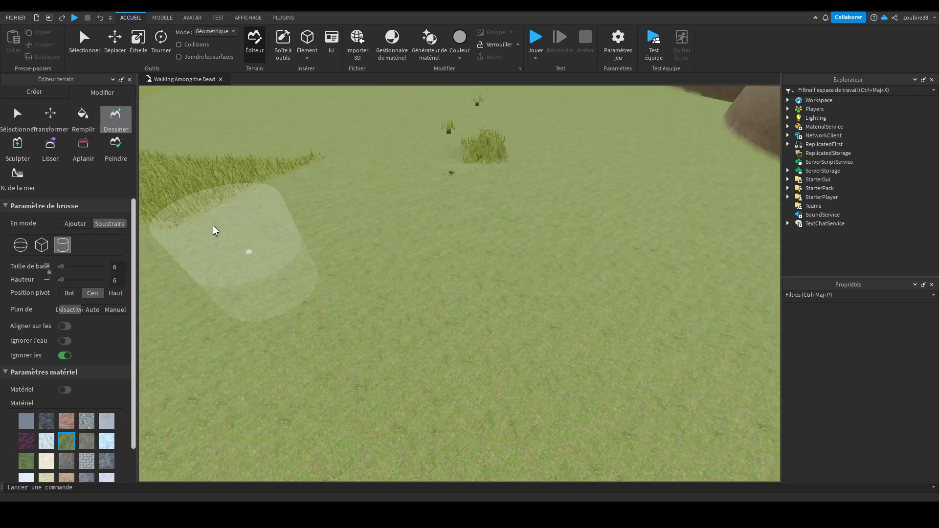
click(69, 294)
right_drag(336, 311, 336, 313)
right_drag(369, 275, 367, 286)
scroll(342, 309, down, 1)
mouse_move(335, 315)
mouse_down()
mouse_move(325, 306)
mouse_move(346, 329)
mouse_move(373, 328)
mouse_up()
click(75, 223)
right_drag(373, 327, 373, 327)
right_drag(585, 287, 585, 287)
right_drag(532, 240, 531, 239)
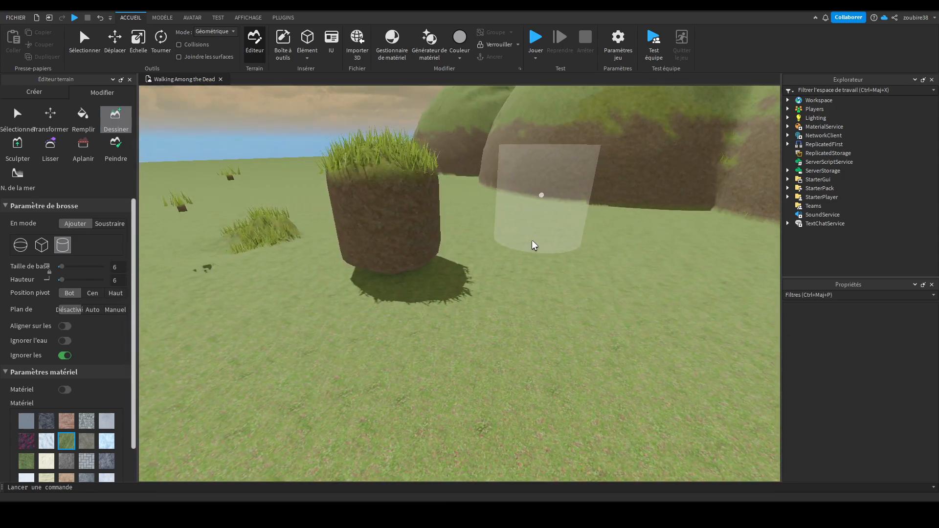
Set the brush pivot position to top and add a cylinder into the ground beside the raised block
key(q)
click(115, 293)
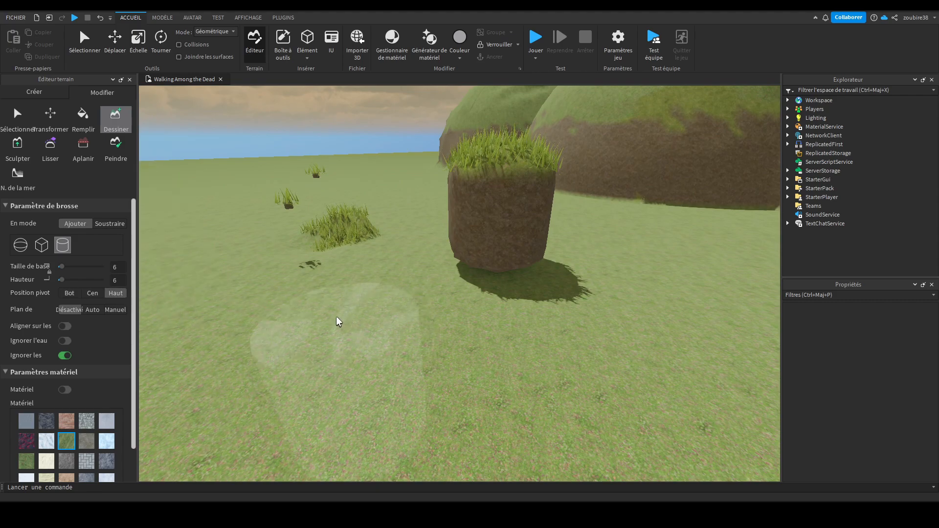
click(369, 377)
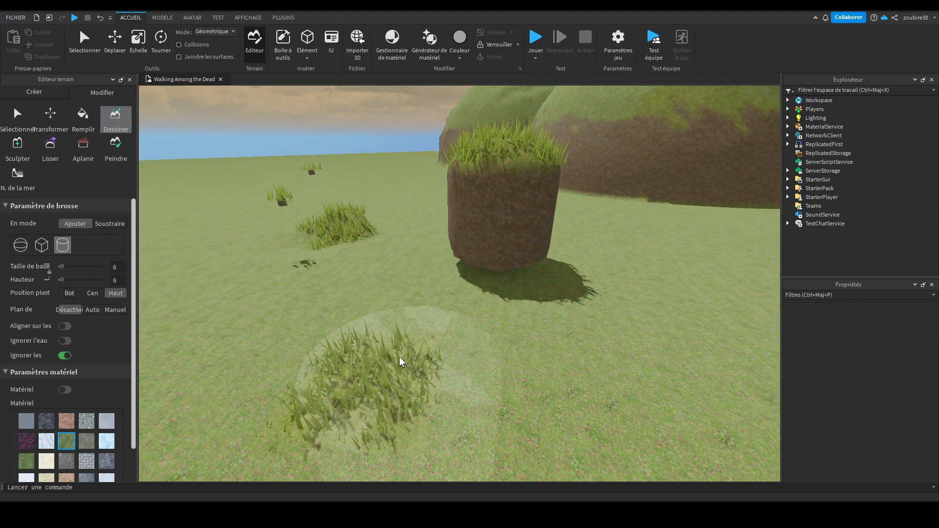
key(w)
key(s)
Try digging a cylindrical hole in Subtract mode with the top pivot, and inspect the hole from inside
click(110, 223)
click(332, 355)
right_drag(428, 391, 428, 391)
key(w)
key(w)
key(s)
click(459, 345)
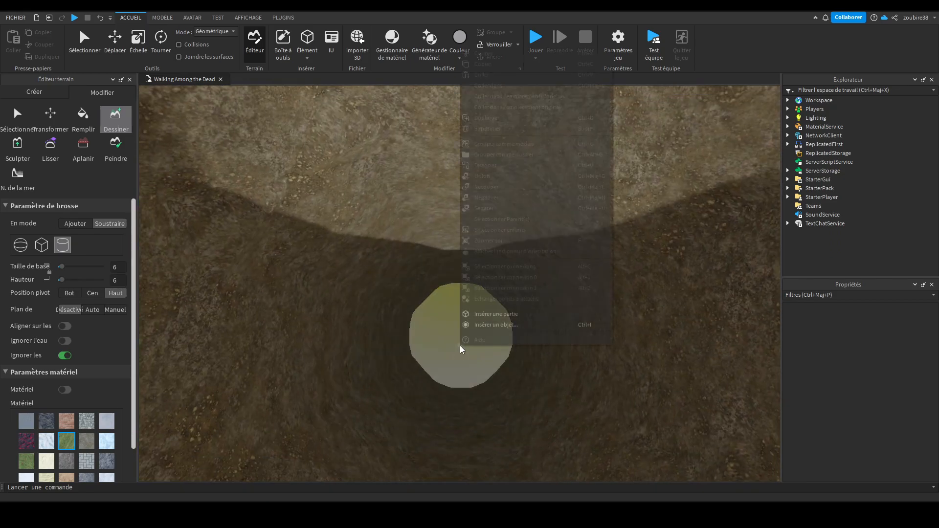
key(w)
right_drag(450, 349, 406, 315)
key(w)
Undo the cylindrical digs made with the top pivot
key(ctrl+z)
key(ctrl+z)
key(s)
key(w)
key(w)
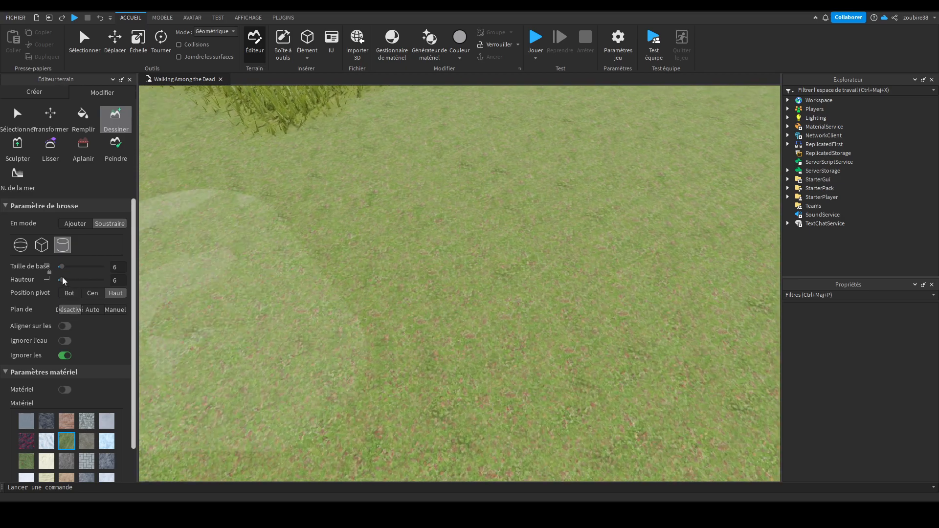
Switch to the sphere brush, set its base size to 39, and try digging a large crater in the grassland
right_drag(257, 288, 125, 255)
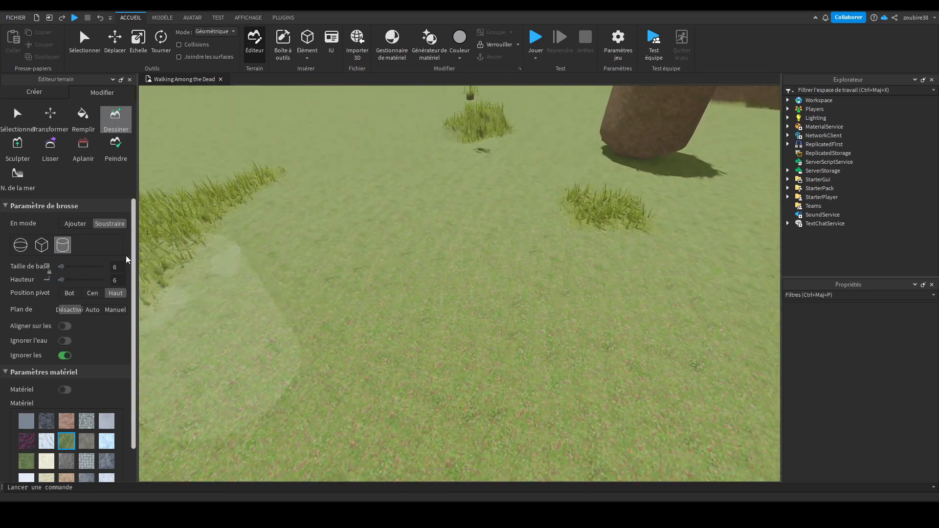
click(28, 250)
drag(62, 267, 86, 267)
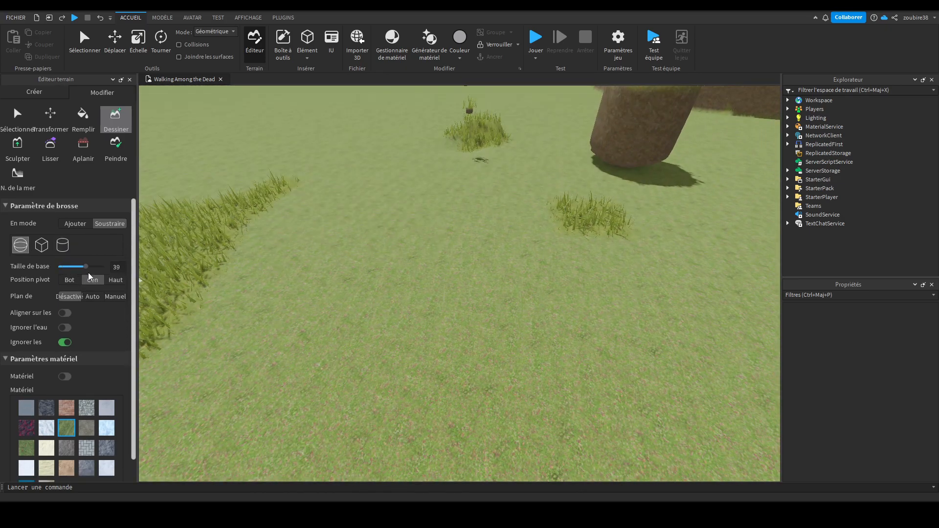
key(s)
scroll(382, 273, down, 3)
click(408, 276)
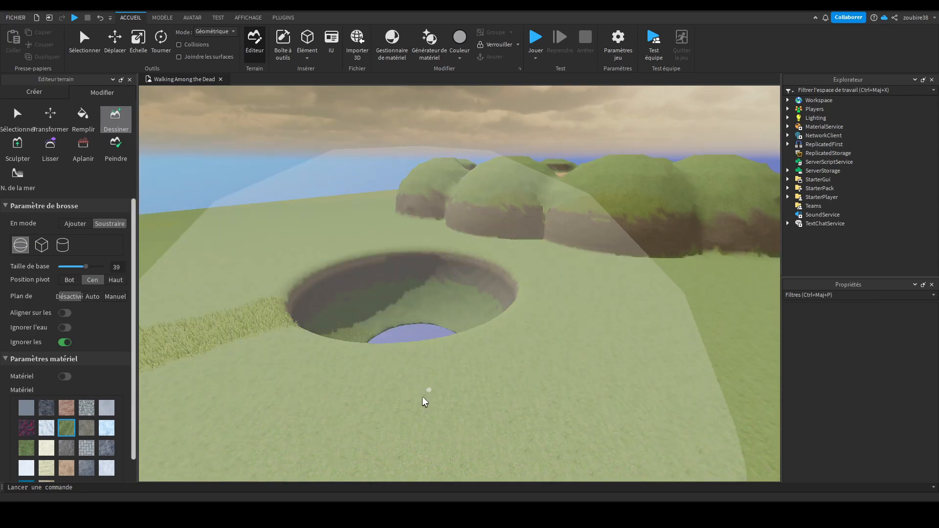
Look down through the large crater's open bottom and undo the dig
scroll(429, 341, up, 4)
scroll(428, 335, up, 2)
right_drag(427, 335, 425, 339)
scroll(424, 339, down, 5)
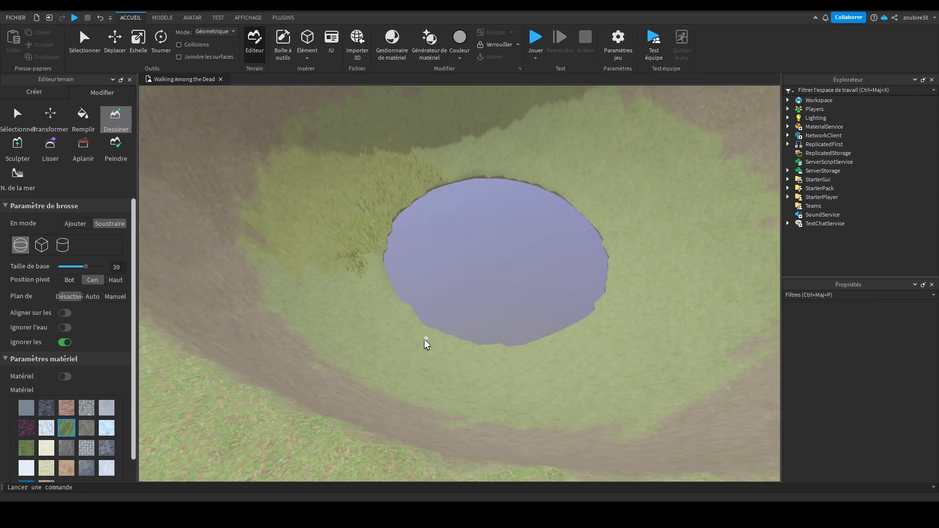
key(ctrl+z)
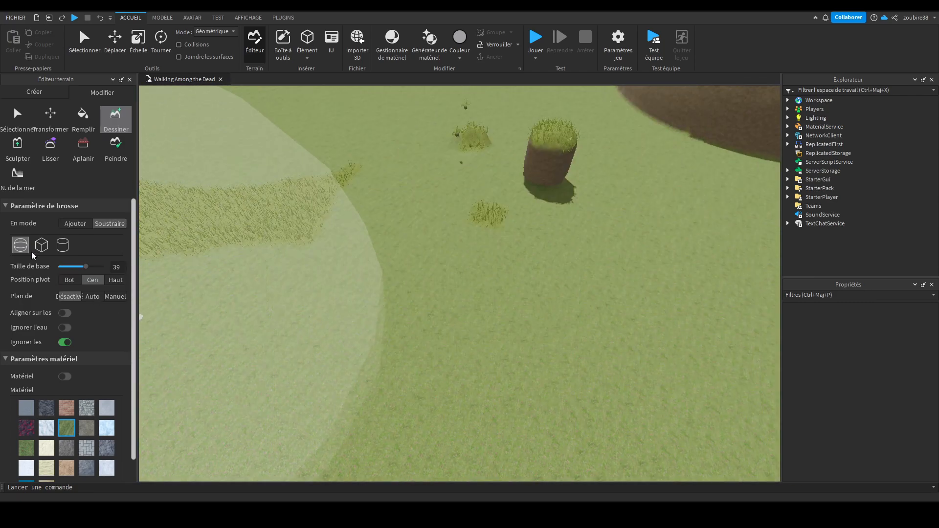
Set the sphere brush's base size to 1, dig a tiny dent near the grass tuft, and inspect it closely
drag(83, 265, 57, 267)
click(527, 260)
scroll(539, 285, up, 5)
scroll(407, 231, up, 5)
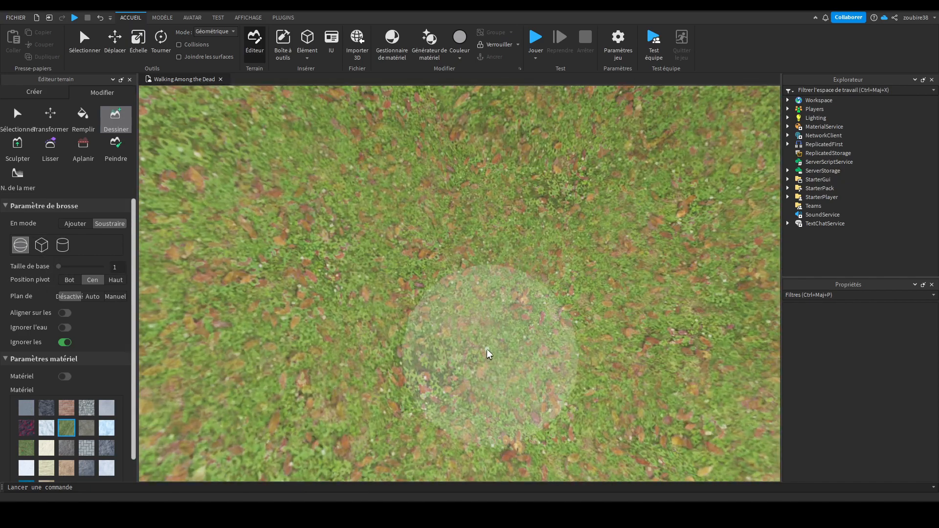
scroll(636, 429, down, 3)
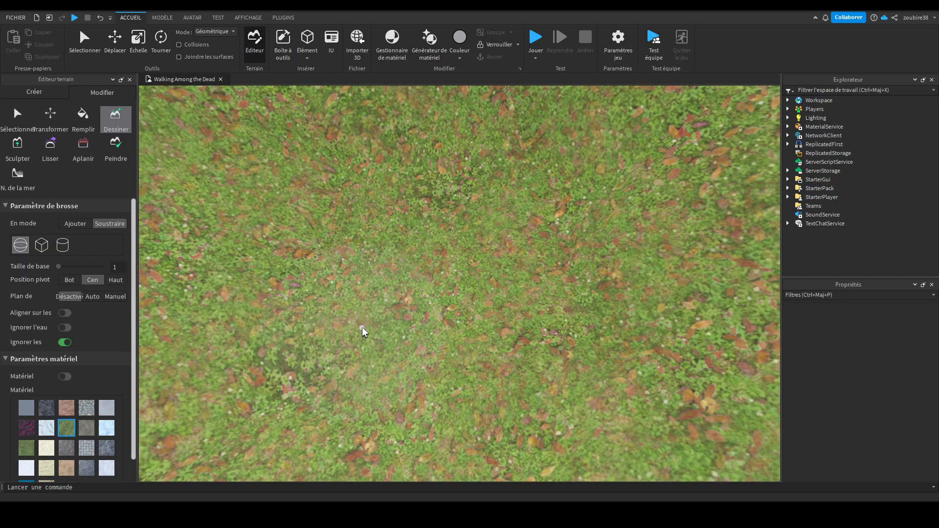
scroll(387, 321, down, 5)
scroll(403, 316, down, 3)
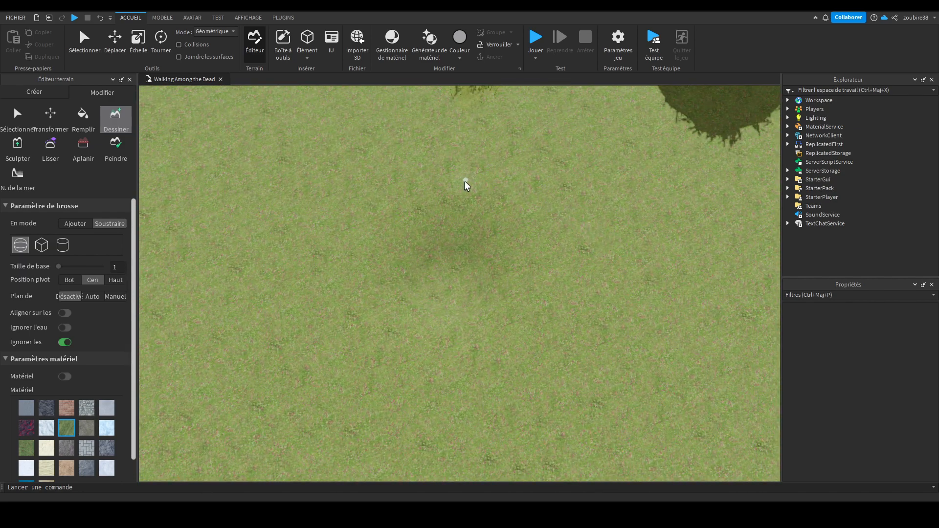
scroll(534, 242, up, 5)
right_drag(533, 242, 534, 248)
scroll(534, 248, up, 2)
scroll(533, 249, down, 2)
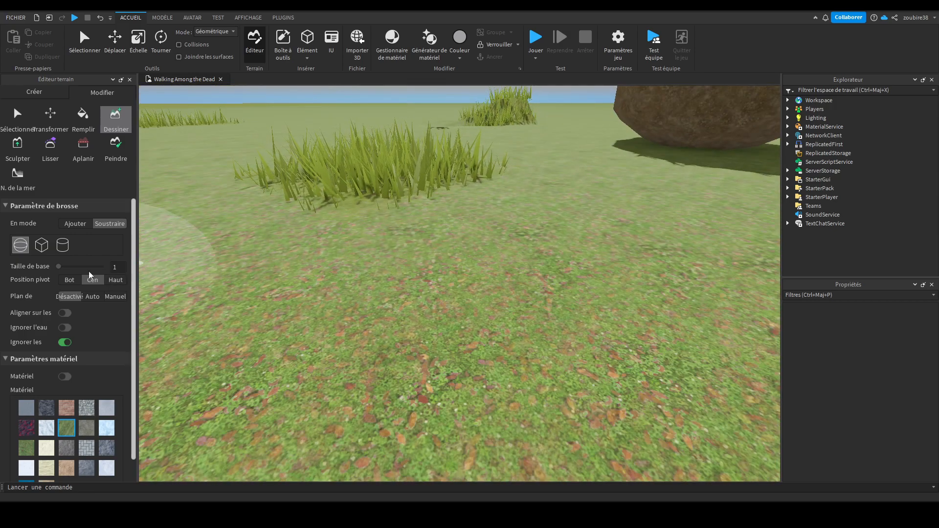
Set the brush's base size to 2 and dig a small hole beside the grass tuft in Subtract mode
click(61, 266)
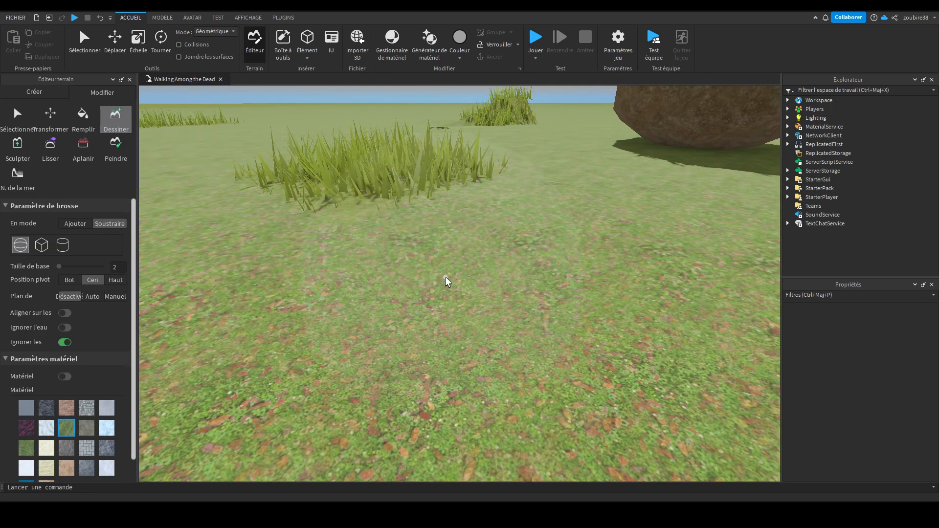
mouse_move(456, 280)
mouse_down()
mouse_move(439, 325)
mouse_move(384, 362)
mouse_up()
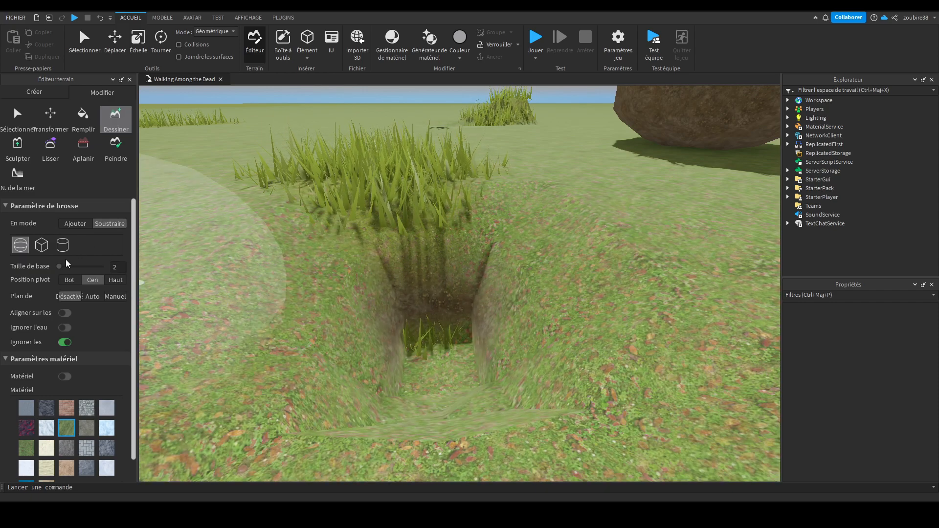
Set the brush's base size back to 1 and carve the wall of the small hole further
drag(59, 266, 11, 283)
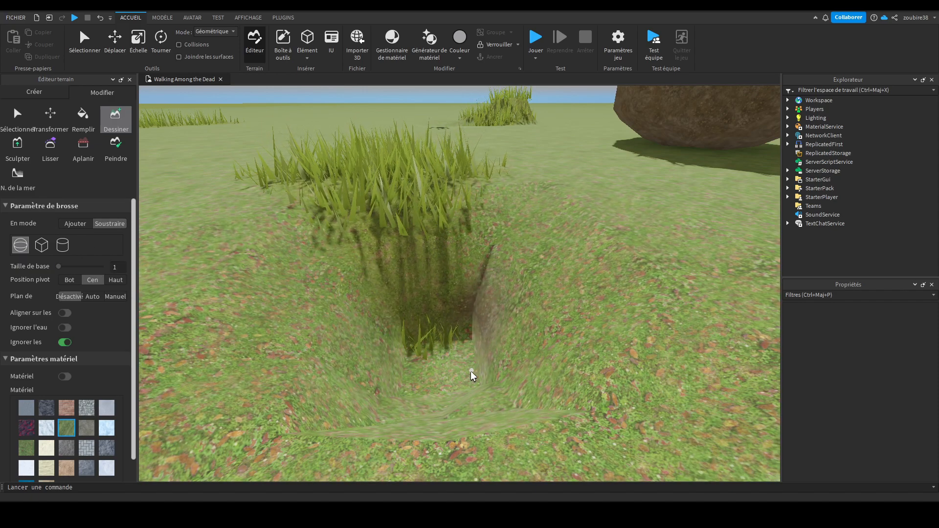
right_drag(472, 368, 474, 379)
key(s)
key(a)
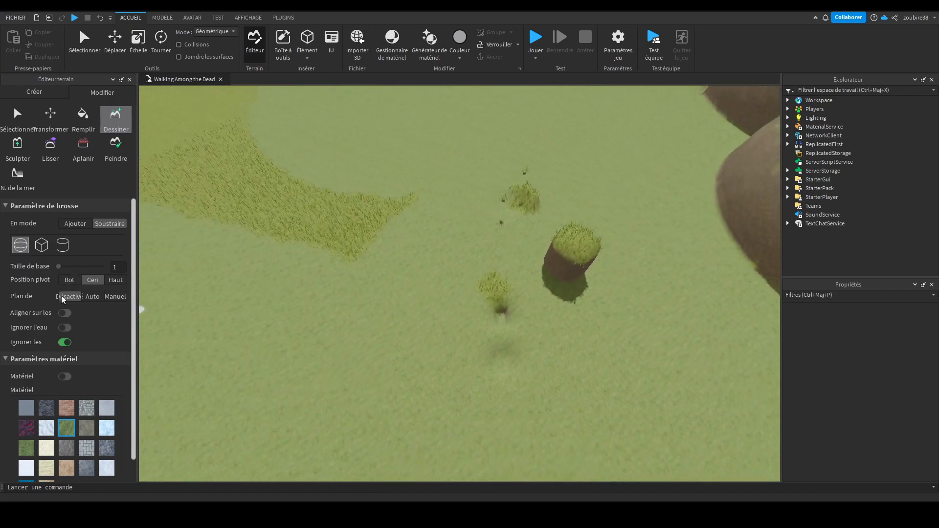
key(a)
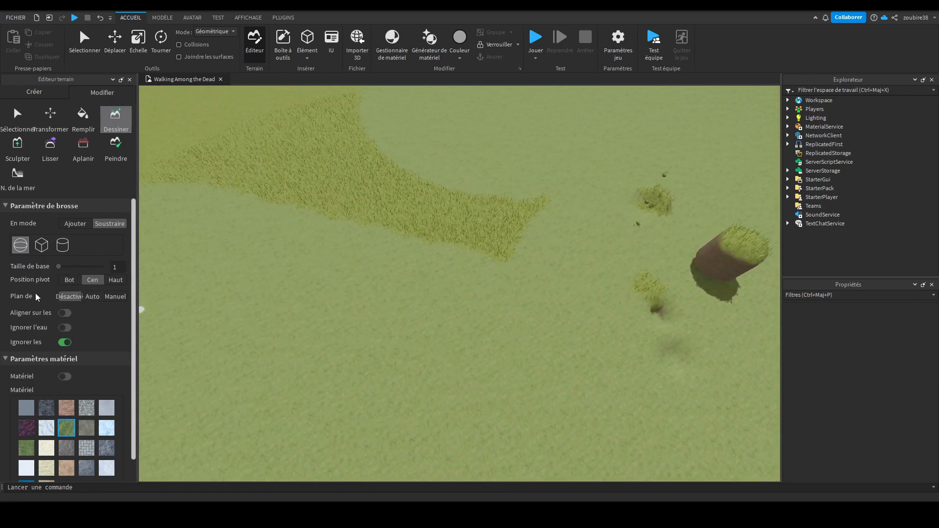
Switch the brush's plane lock to Manual, preview the Auto setting, and disable the lock again
click(112, 297)
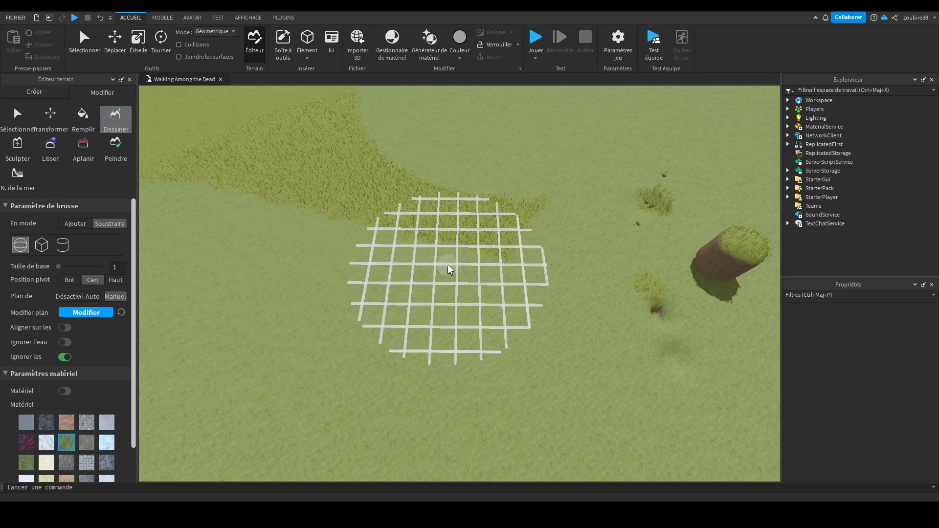
click(101, 297)
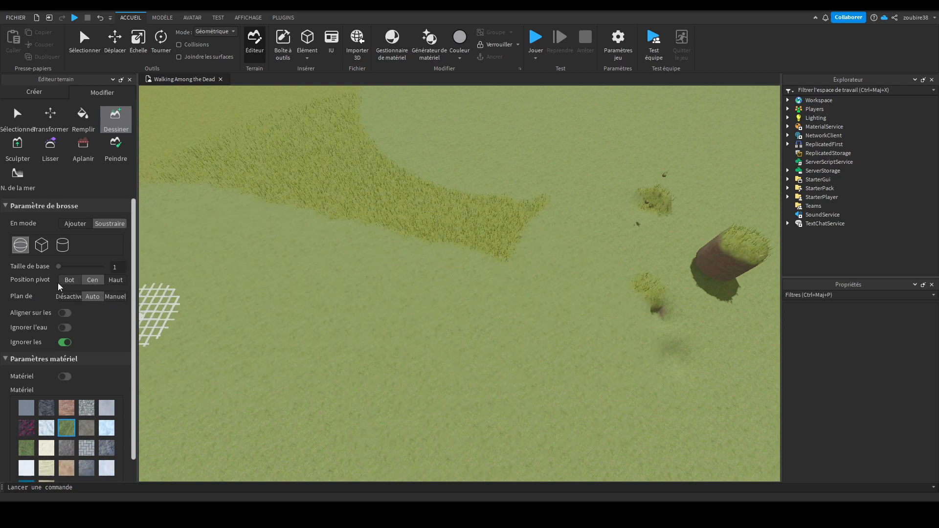
click(70, 296)
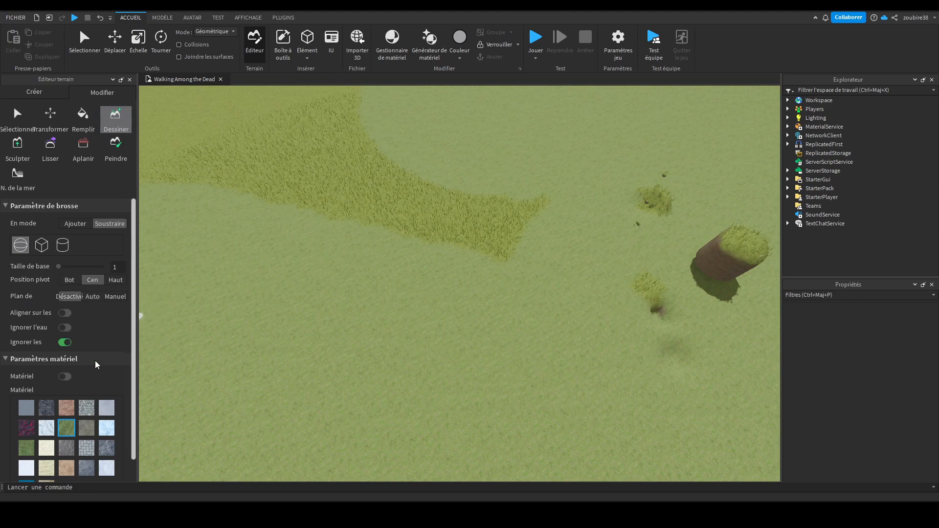
With base size 4 and voxel snapping turned on, dig a shallow irregular trench beside the grass tuft in Subtract mode
scroll(323, 330, up, 3)
drag(58, 268, 60, 267)
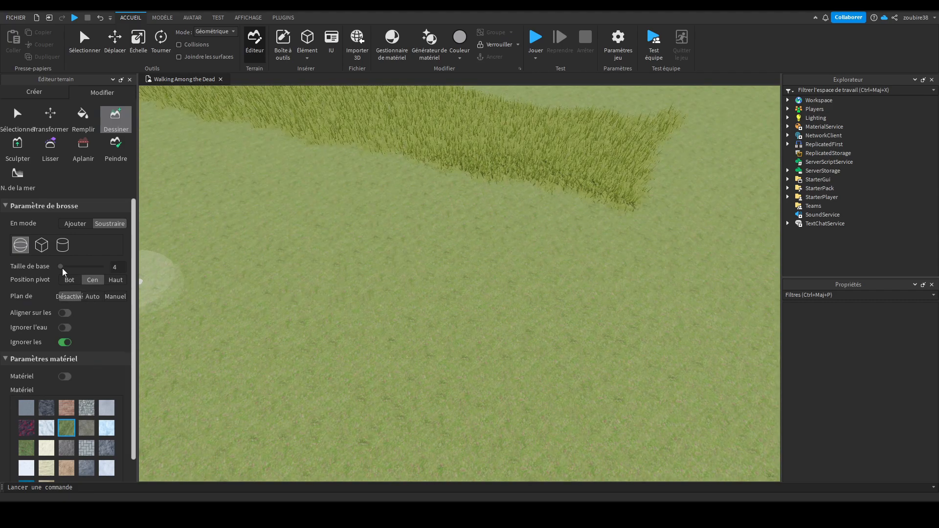
right_drag(279, 281, 283, 282)
scroll(281, 281, up, 4)
scroll(249, 293, down, 2)
key(d)
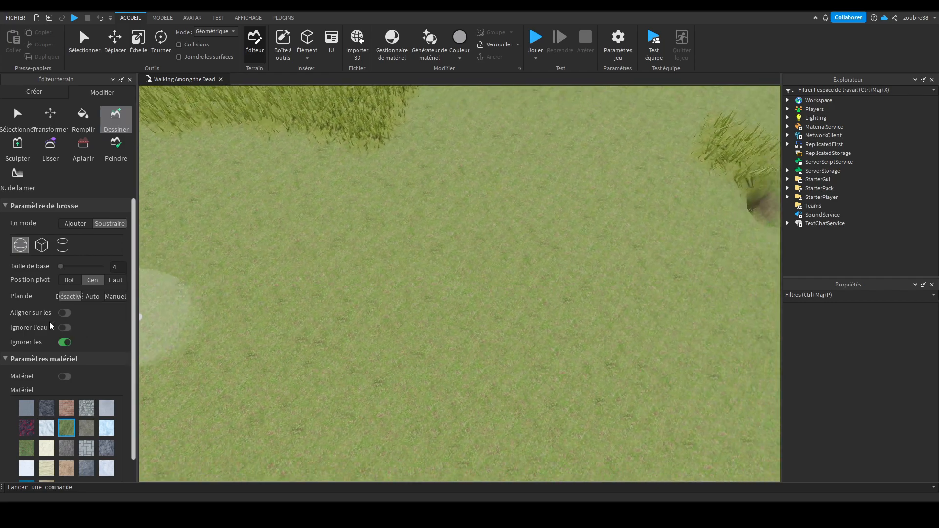
click(64, 313)
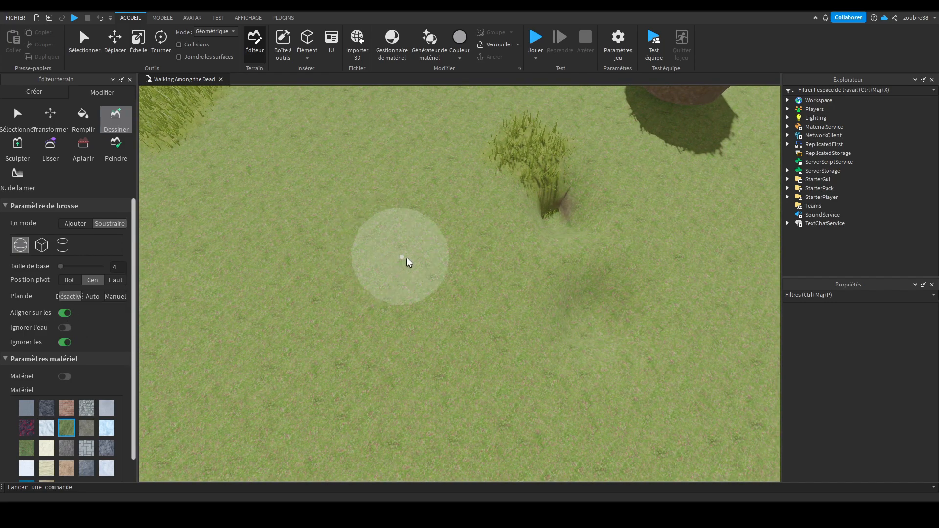
mouse_move(465, 241)
mouse_down()
mouse_move(545, 241)
mouse_move(431, 261)
mouse_move(411, 254)
mouse_move(412, 166)
mouse_up()
Turn off voxel snapping for the Draw brush
click(64, 328)
click(64, 313)
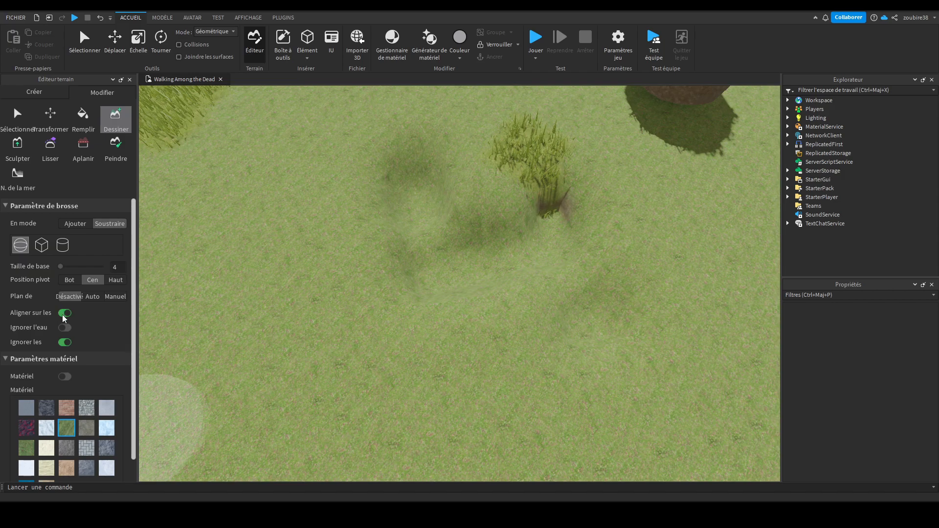
right_drag(460, 214, 454, 241)
key(w)
key(w)
Try the Draw brush around the water while testing the Ignore Water option, and undo the last dig
click(64, 327)
scroll(454, 242, down, 5)
mouse_move(499, 169)
right_down()
mouse_move(498, 184)
mouse_move(493, 178)
right_up()
scroll(499, 169, up, 5)
scroll(500, 170, down, 4)
scroll(493, 177, up, 4)
key(ctrl+z)
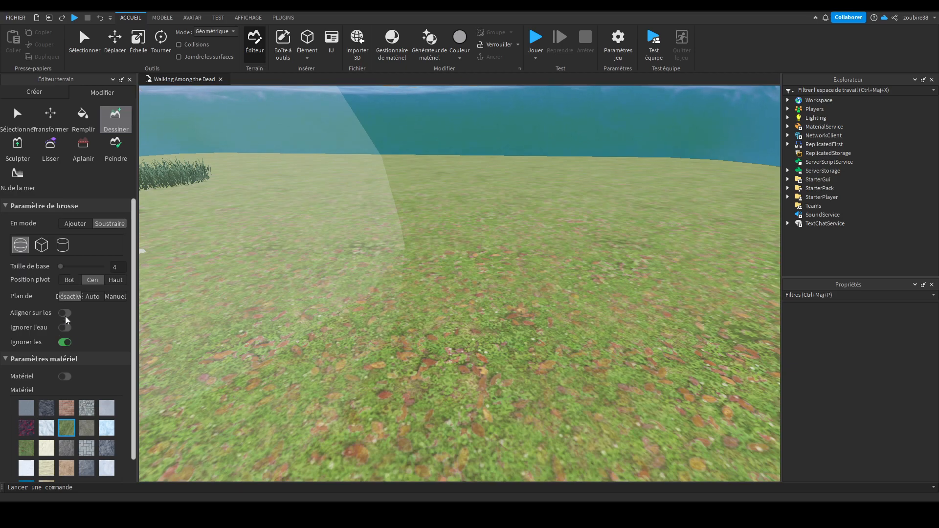
Turn on Ignore Water, dig once into the ground under the water, and undo the dig
click(64, 328)
click(463, 202)
right_drag(463, 202, 463, 202)
key(ctrl+z)
scroll(463, 202, down, 8)
right_drag(327, 309, 327, 309)
scroll(328, 309, up, 5)
right_drag(246, 320, 246, 320)
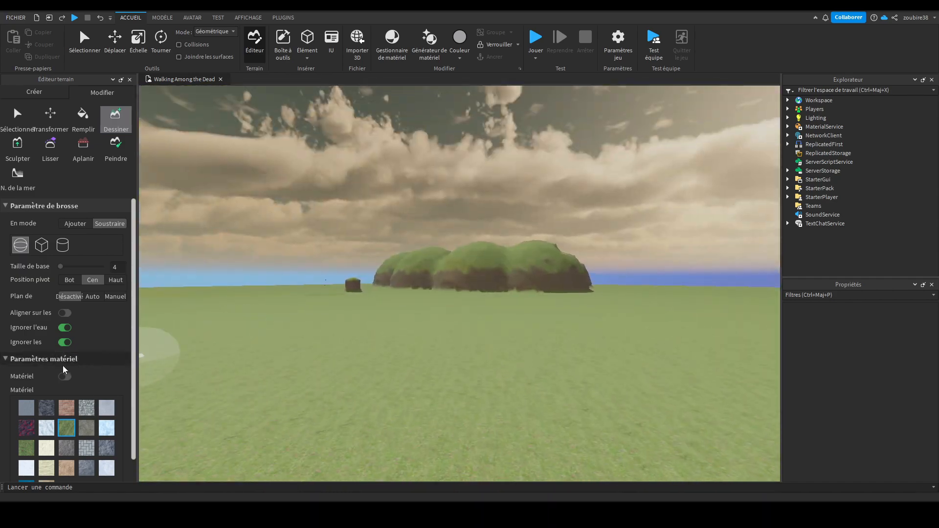
Toggle the Draw brush's option for ignoring parts
click(68, 342)
right_drag(277, 359, 260, 329)
scroll(260, 329, down, 8)
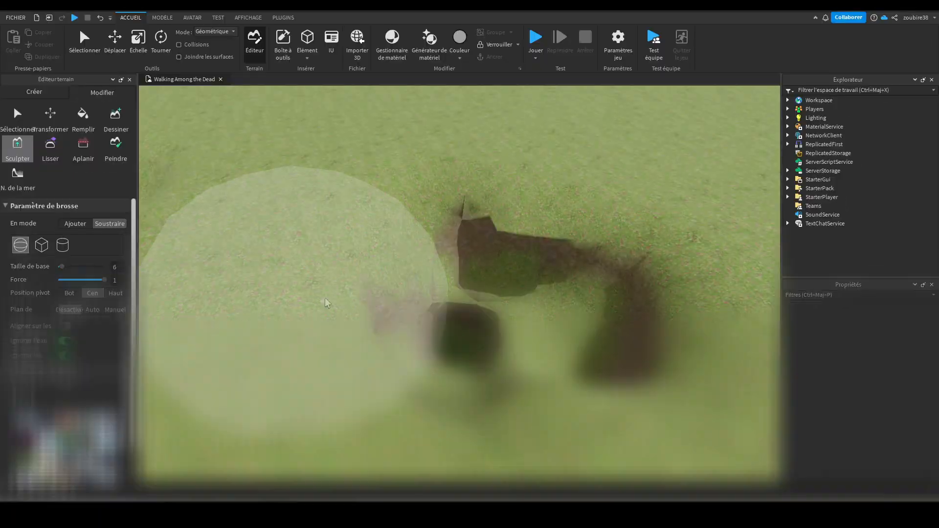
Sculpt a stroke on the open grass using the sphere brush at base size 6 and strength 1, and undo it
mouse_move(325, 298)
right_down()
mouse_move(69, 224)
mouse_move(191, 215)
right_up()
click(169, 172)
right_drag(324, 257, 260, 274)
scroll(260, 274, up, 10)
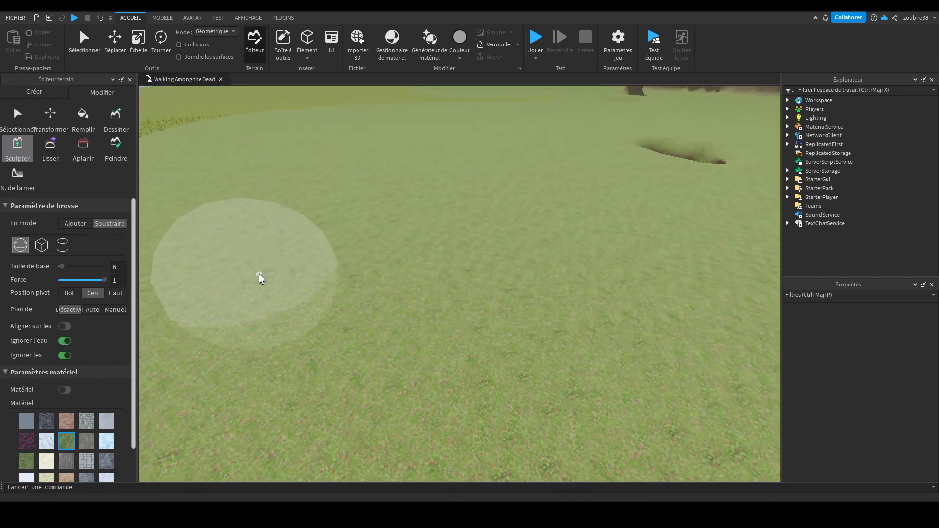
key(s)
mouse_move(311, 329)
right_down()
mouse_move(312, 314)
mouse_move(308, 321)
right_up()
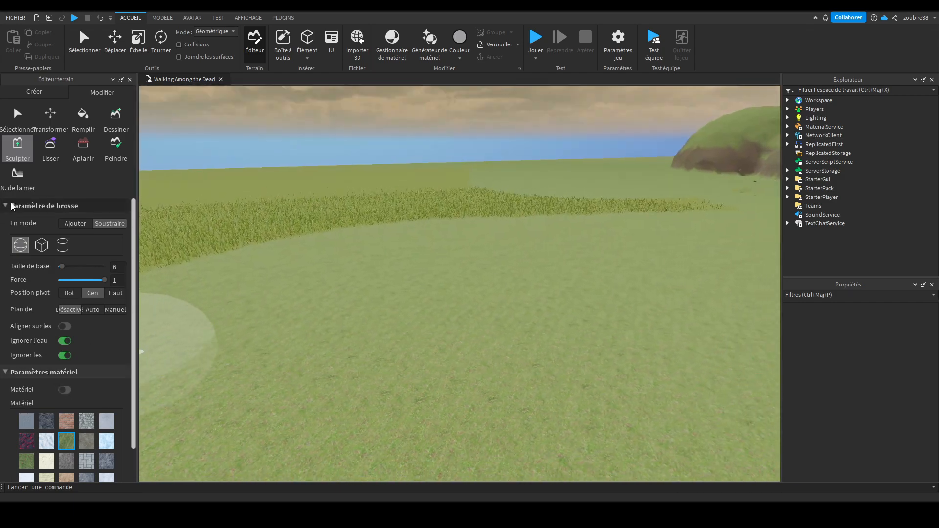
key(w)
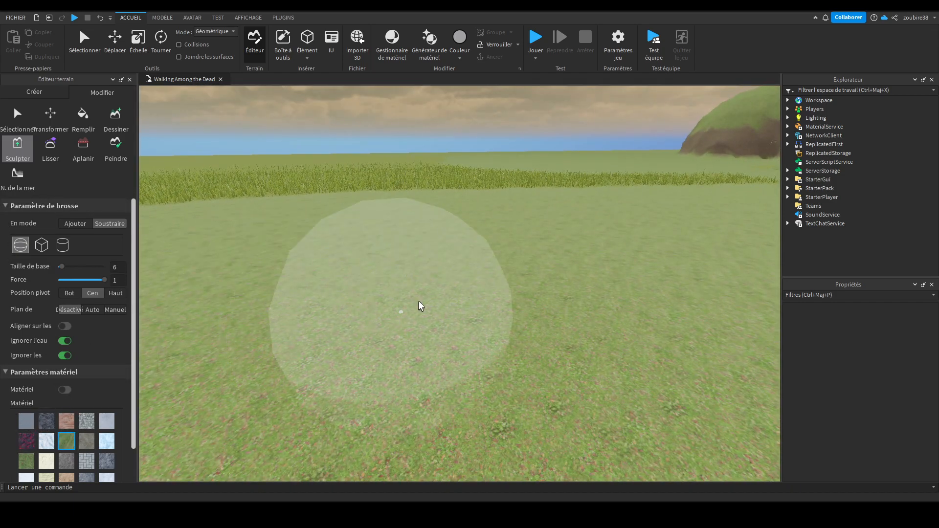
mouse_move(442, 288)
ctrl+mouse_down()
mouse_move(436, 309)
mouse_move(468, 360)
mouse_move(453, 415)
mouse_move(460, 401)
ctrl+mouse_up()
key(ctrl+z)
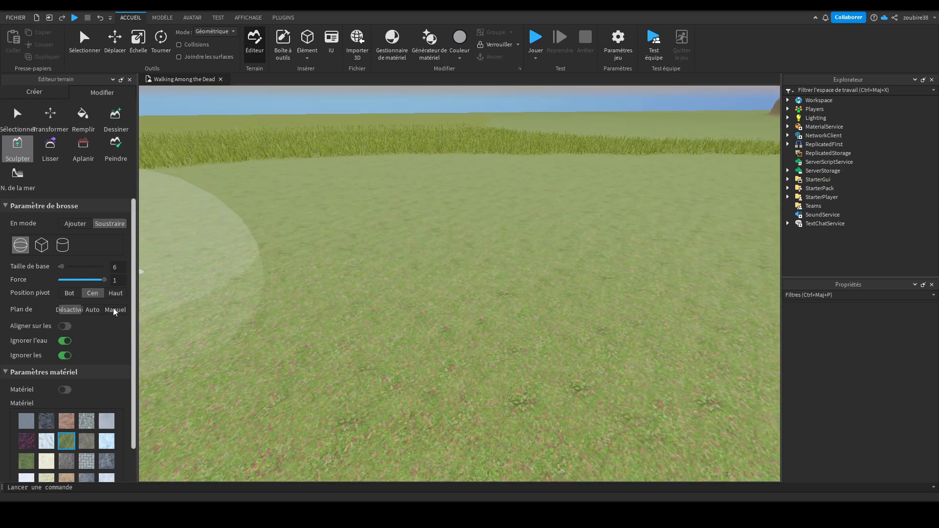
Make another Sculpt stroke across the flat grass in front of the grass strip and undo it
mouse_move(400, 330)
mouse_down()
mouse_move(514, 221)
mouse_move(522, 287)
mouse_move(516, 264)
mouse_move(504, 294)
mouse_move(477, 299)
mouse_up()
right_drag(477, 302, 426, 315)
key(ctrl+z)
right_drag(316, 213, 316, 213)
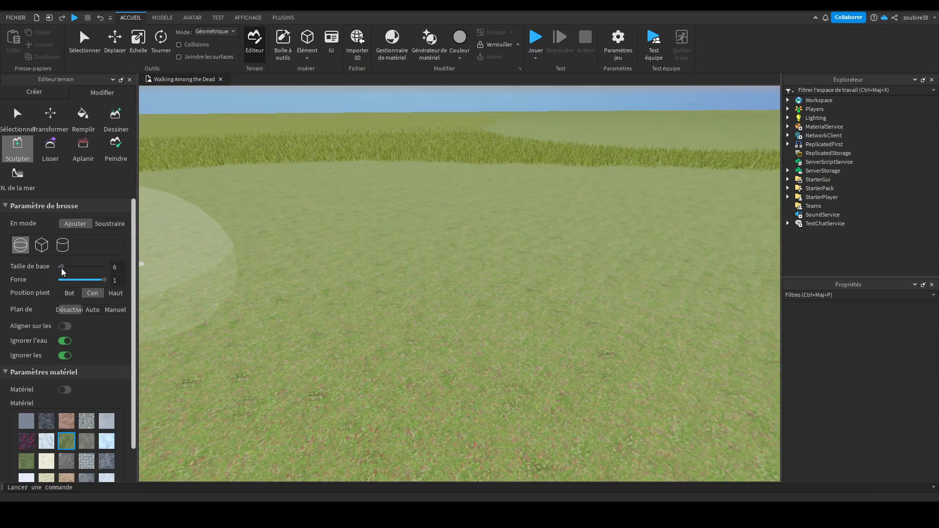
Adjust the Sculpt brush's base size, raise a stroke of terrain in Add mode, and undo it
drag(63, 272, 55, 271)
mouse_move(389, 306)
mouse_down()
mouse_move(397, 379)
mouse_move(430, 394)
mouse_move(434, 357)
mouse_move(480, 325)
mouse_move(566, 308)
mouse_move(518, 293)
mouse_up()
key(ctrl+z)
Set the Sculpt brush to base size 26 and strength 0.1, raise a broad grassy mound, and undo it
mouse_move(63, 272)
mouse_down()
mouse_move(77, 269)
mouse_move(37, 286)
mouse_up()
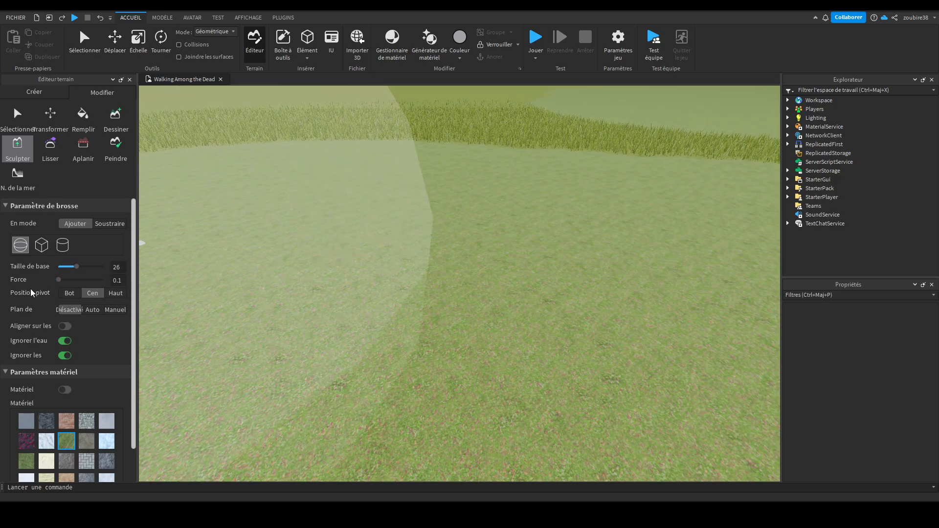
drag(455, 282, 509, 275)
scroll(509, 275, down, 5)
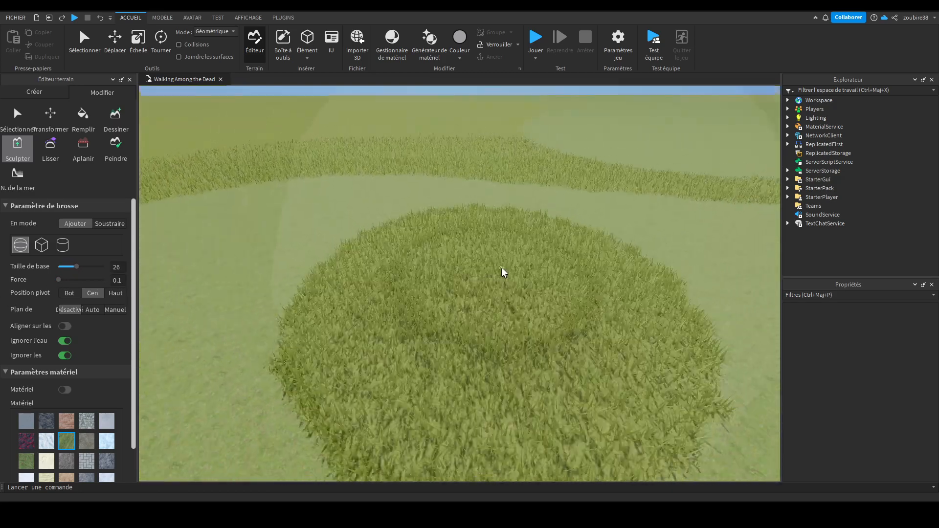
scroll(499, 289, up, 4)
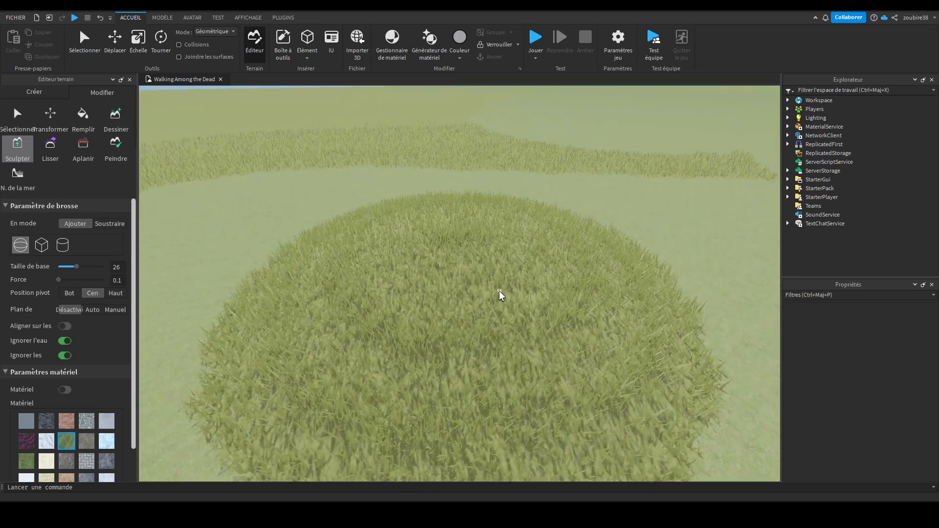
scroll(499, 292, down, 5)
key(ctrl)
key(ctrl+z)
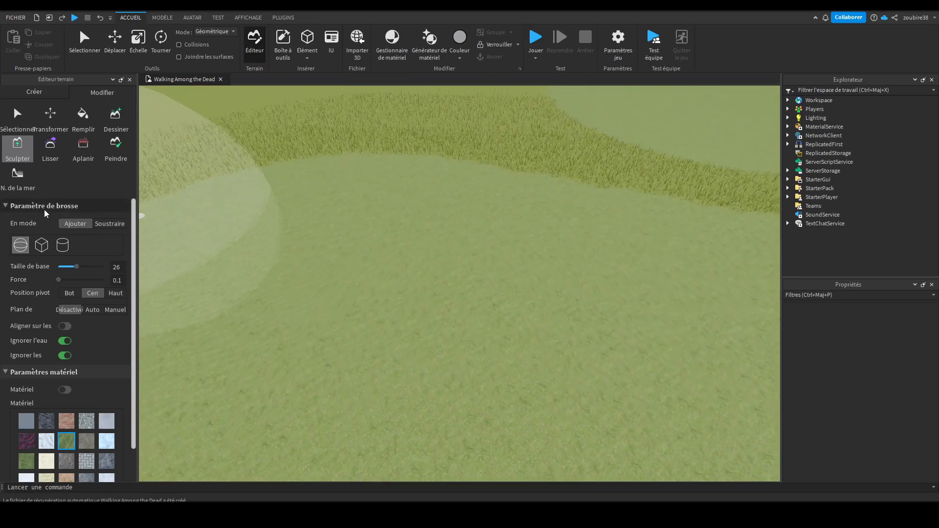
Set the Sculpt brush to Subtract mode, base size 8 and strength 0.1, and carve a shallow dip in the flat grass
click(105, 283)
drag(76, 267, 63, 275)
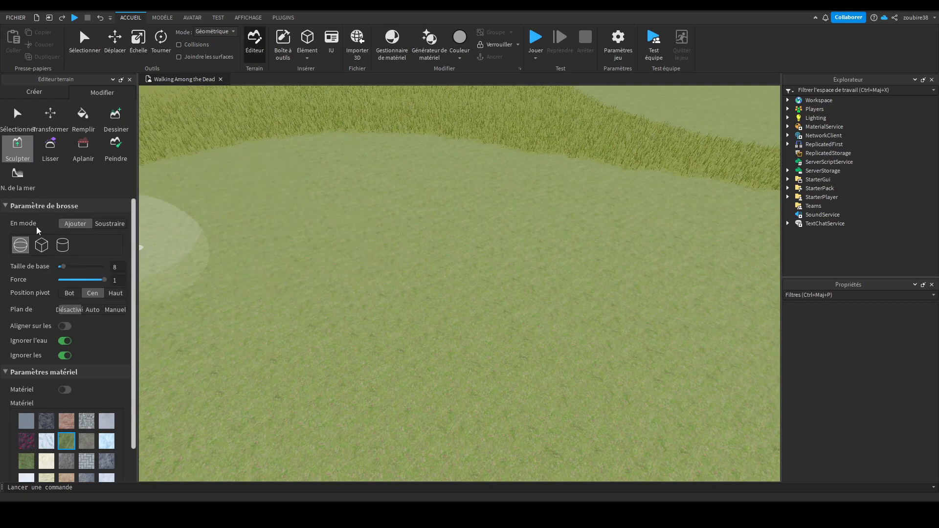
click(109, 224)
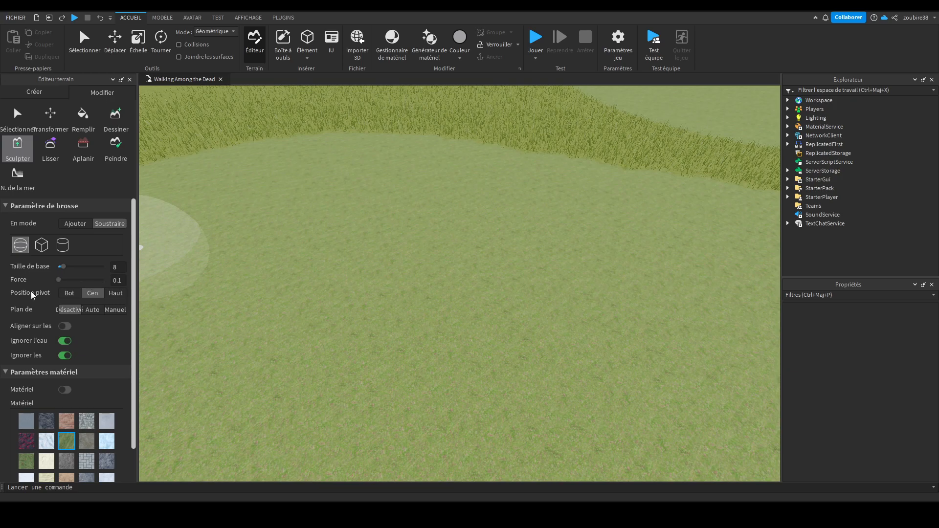
scroll(414, 269, up, 5)
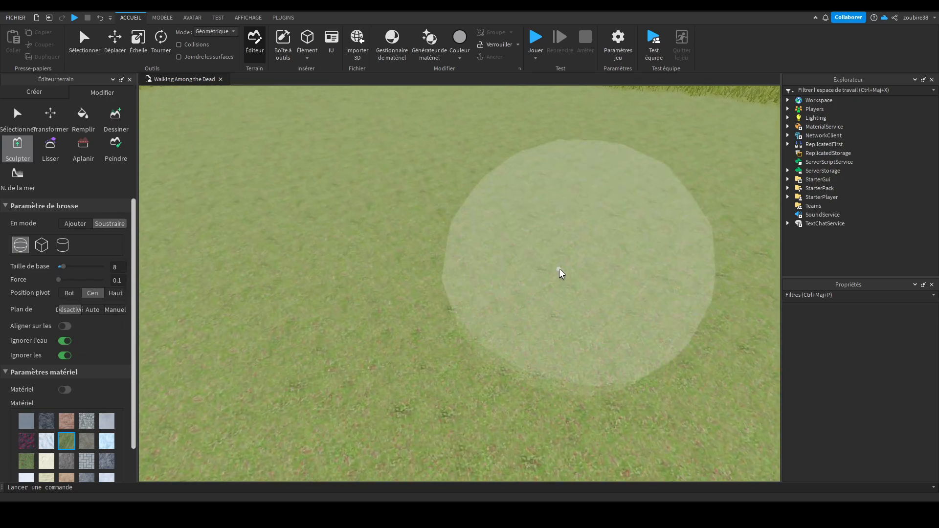
scroll(559, 267, up, 2)
mouse_move(483, 260)
mouse_down()
mouse_move(324, 262)
mouse_move(530, 280)
mouse_move(529, 293)
mouse_up()
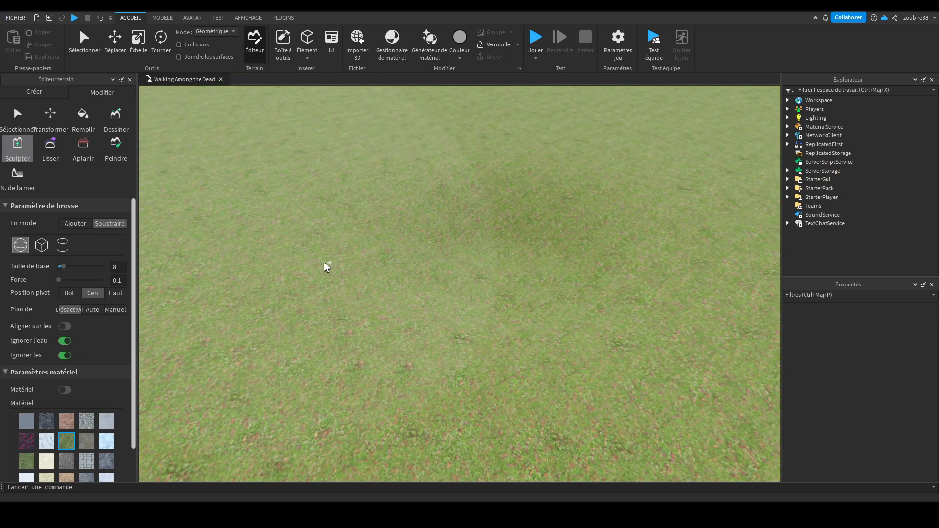
key(ctrl)
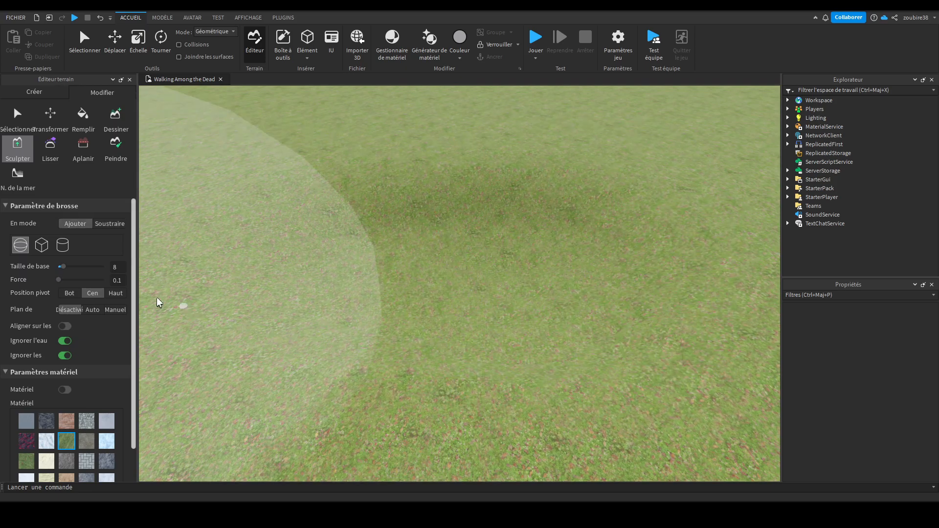
scroll(424, 299, down, 6)
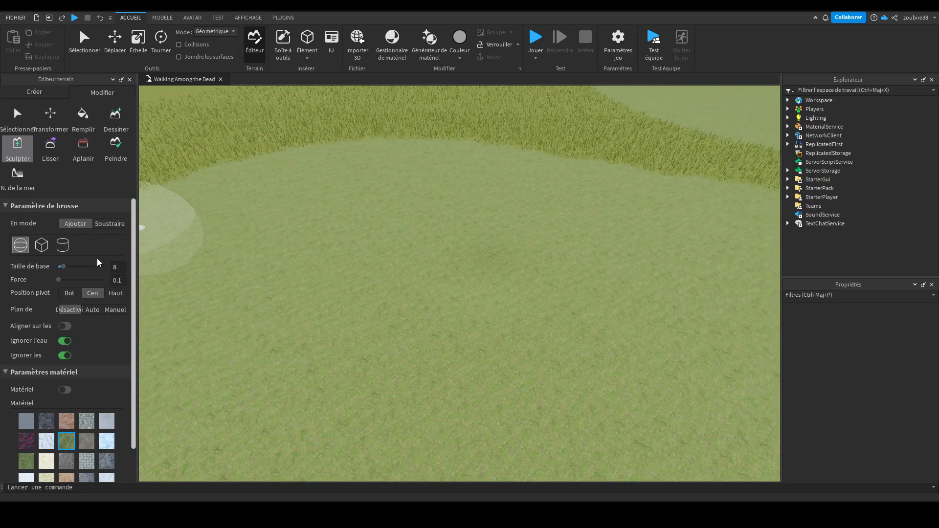
Set the Sculpt strength to 1, raise a spot of terrain on the grass in Add mode, and undo it
drag(58, 280, 104, 279)
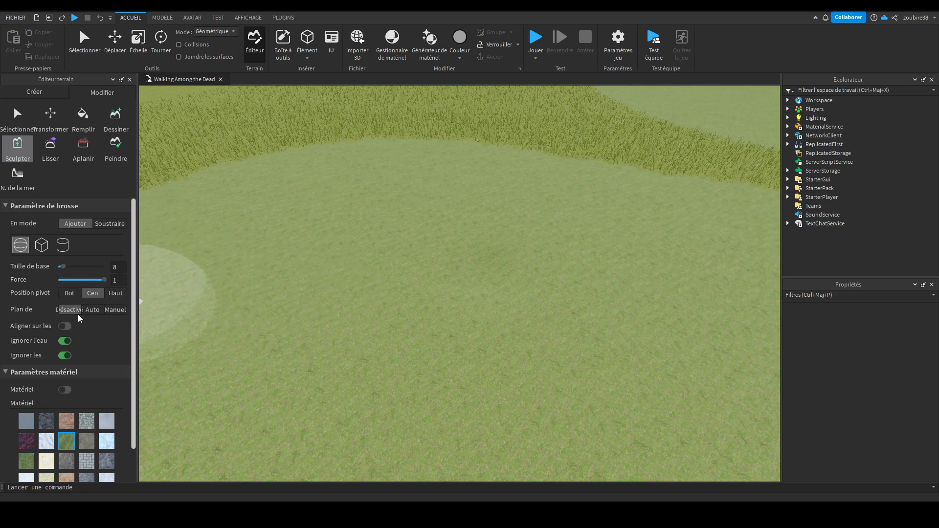
click(392, 327)
key(ctrl+z)
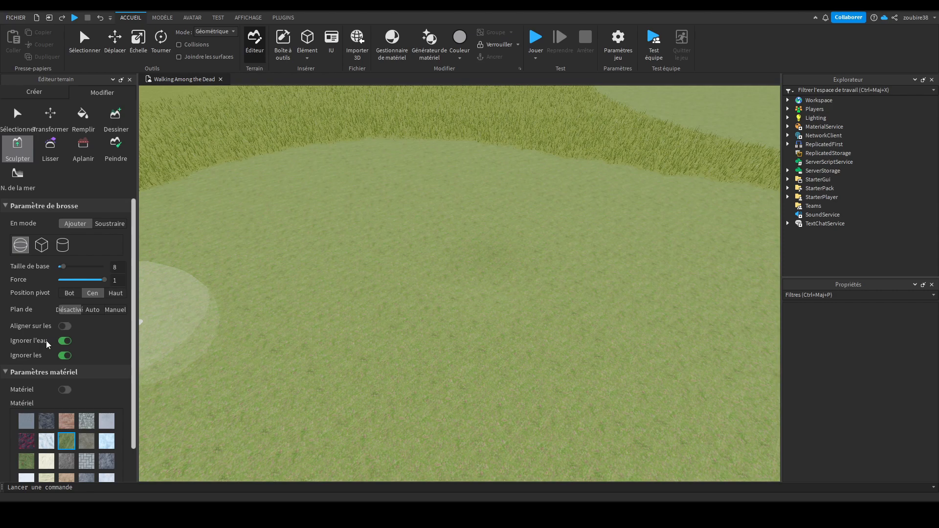
scroll(70, 360, down, 2)
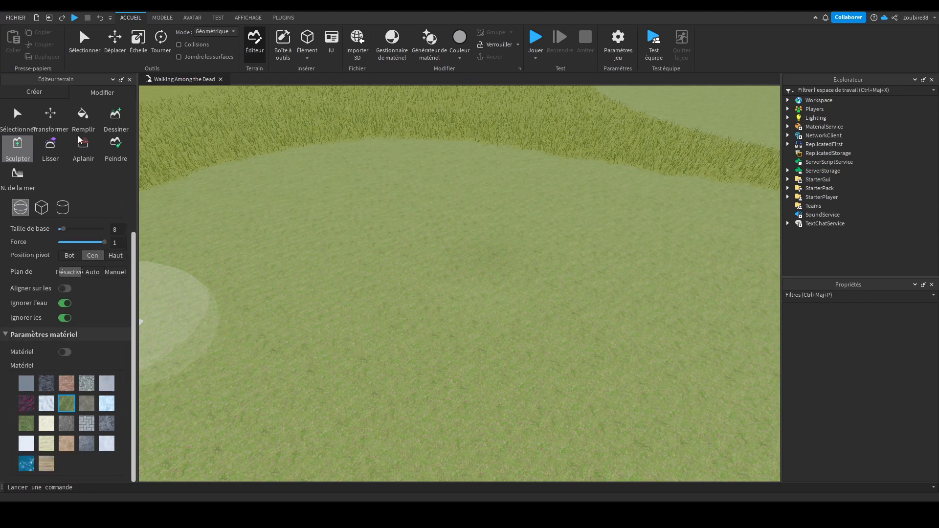
Switch to the Smooth tool and approach the grass-topped stump near the hills
click(50, 151)
mouse_move(392, 258)
right_down()
mouse_move(404, 258)
mouse_move(348, 263)
right_up()
key(w)
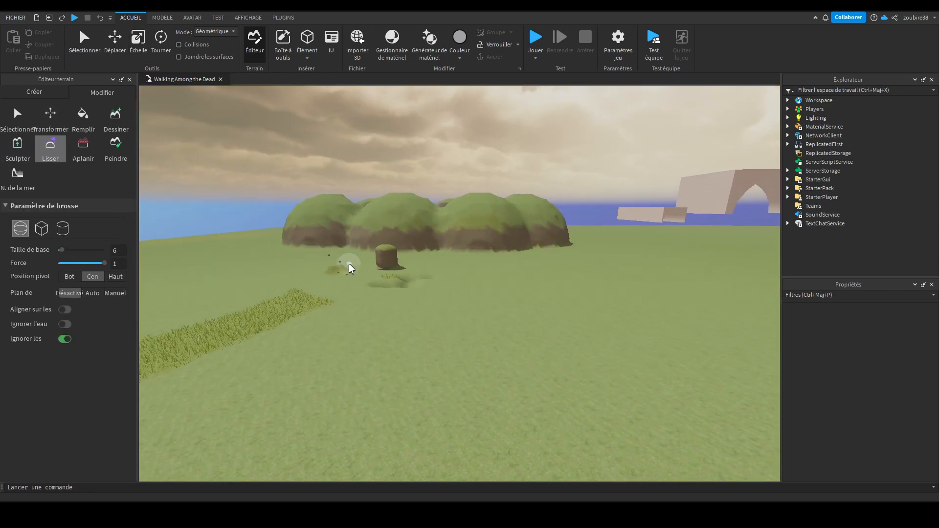
scroll(361, 226, up, 8)
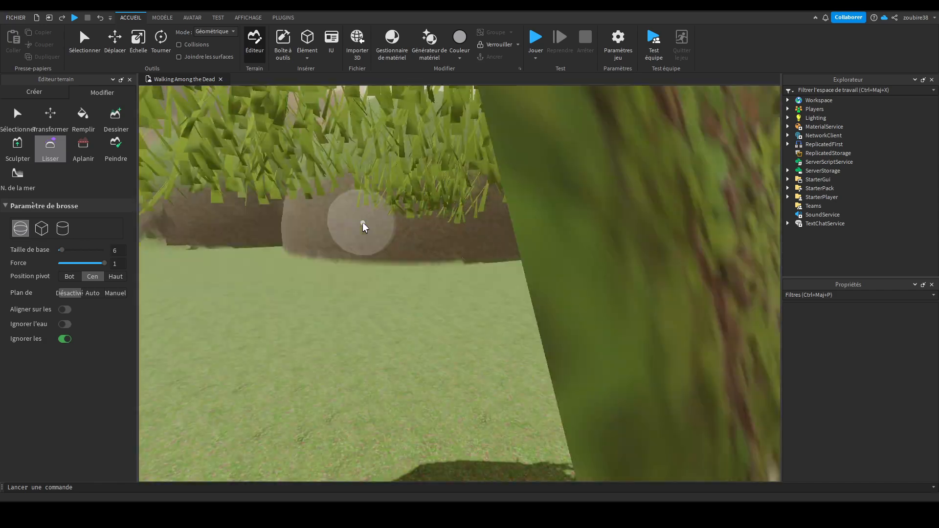
Fly past the stump and examine the rough, eroded slope beside the sandy path
right_drag(363, 223, 362, 222)
key(s)
key(w)
key(w)
key(s)
key(w)
right_drag(533, 252, 481, 245)
key(w)
key(w)
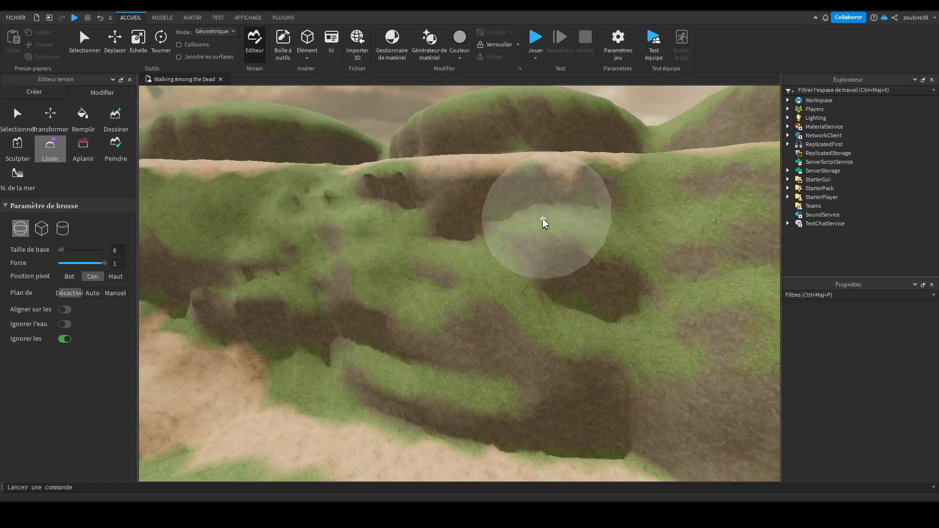
Smooth the rough bumps and hollows on the eroded slope using the sphere brush at base size 6 and strength 1
key(w)
right_drag(529, 322, 533, 316)
key(w)
right_drag(541, 272, 542, 272)
key(w)
right_drag(516, 304, 526, 302)
click(489, 255)
click(489, 256)
click(521, 280)
key(w)
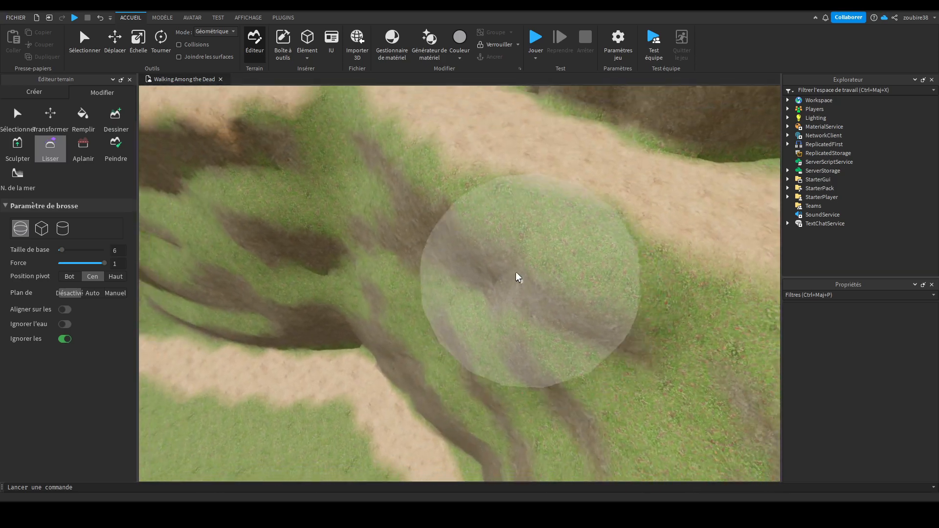
Examine the smoothed slope and the surrounding hills from several angles
right_drag(447, 186, 448, 186)
right_drag(460, 289, 496, 309)
scroll(607, 286, up, 3)
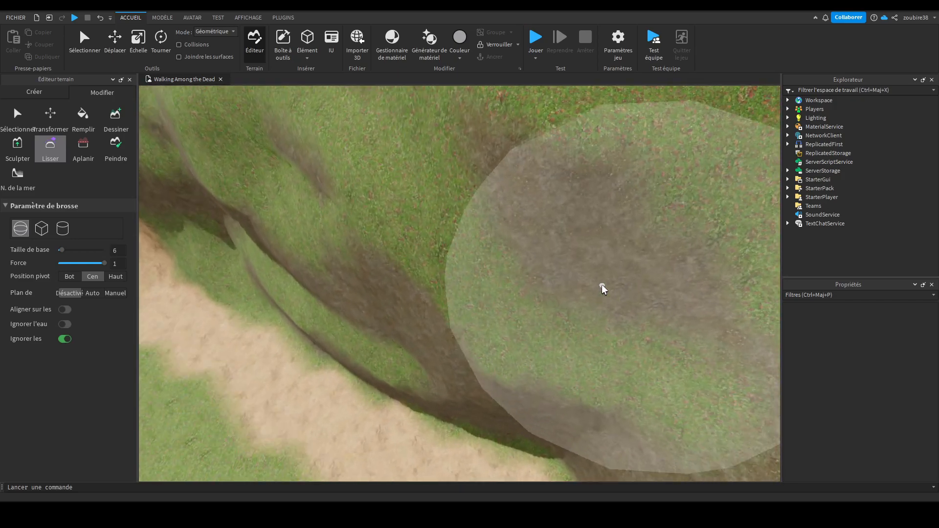
right_drag(602, 286, 602, 286)
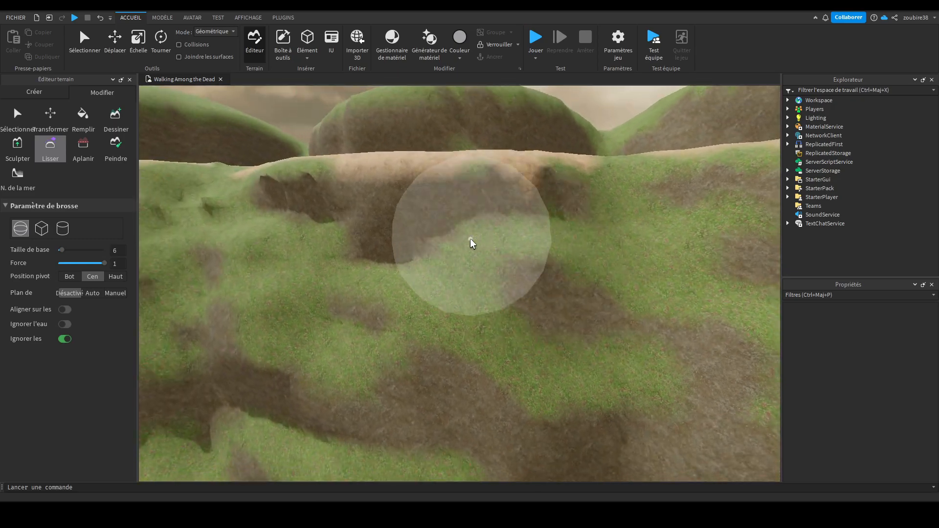
scroll(370, 277, up, 1)
right_drag(370, 275, 429, 278)
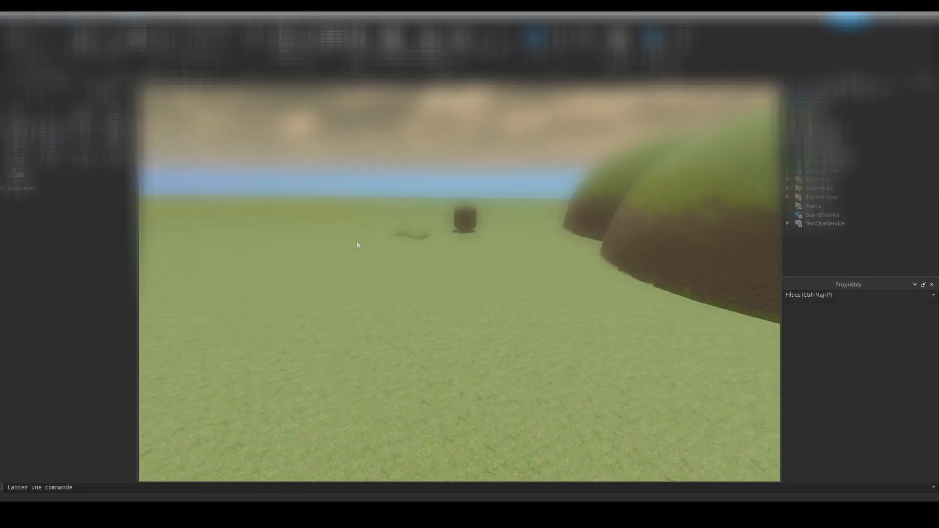
Flatten the hollow and the grassy bump beside it with the Flatten tool's sphere brush at base size 6 and strength 1
click(80, 148)
right_drag(406, 225, 406, 225)
scroll(406, 225, up, 3)
scroll(406, 225, up, 5)
right_drag(403, 296, 403, 296)
scroll(403, 295, down, 5)
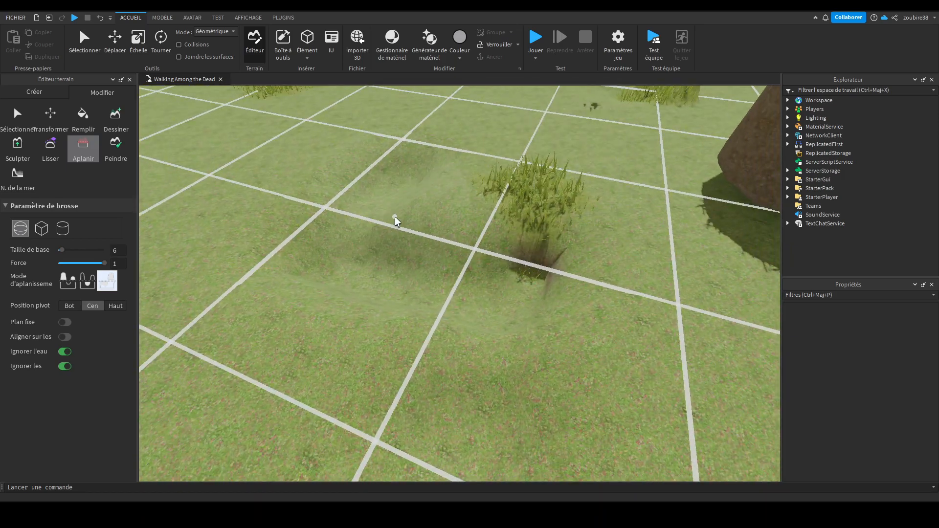
mouse_move(397, 190)
mouse_down()
mouse_move(443, 290)
mouse_move(424, 289)
mouse_move(559, 212)
mouse_up()
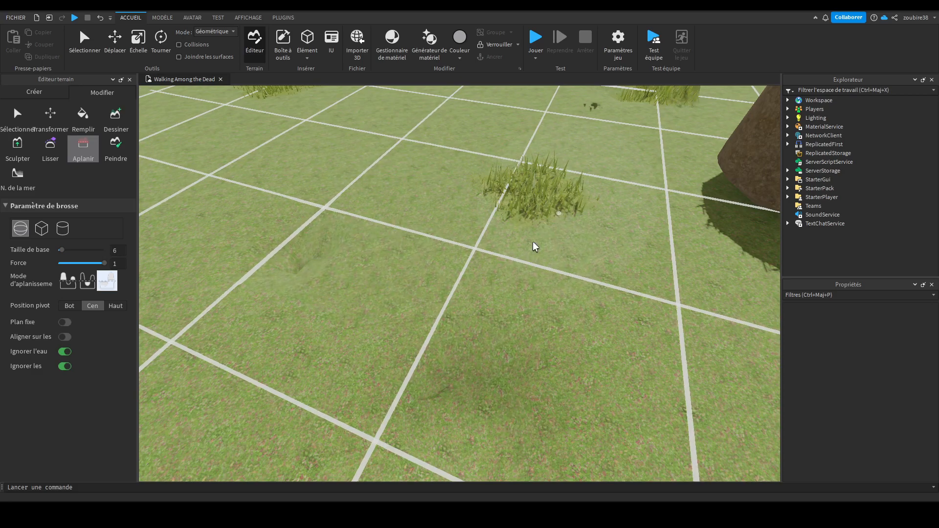
Try flattening the ground toward the hills with the brush at base size 64, and undo the stroke
drag(62, 250, 336, 258)
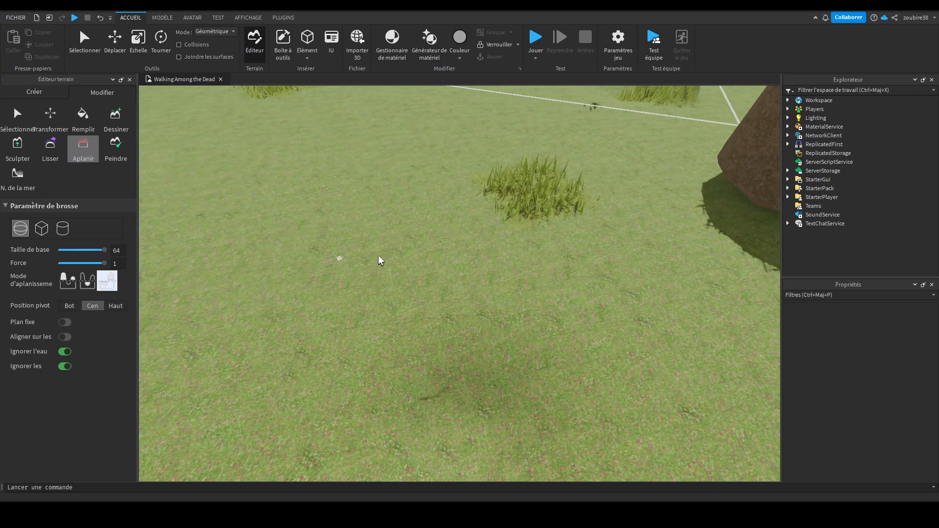
scroll(392, 248, down, 5)
mouse_move(379, 229)
mouse_down()
mouse_move(483, 189)
mouse_move(444, 189)
mouse_move(396, 214)
mouse_move(508, 213)
mouse_up()
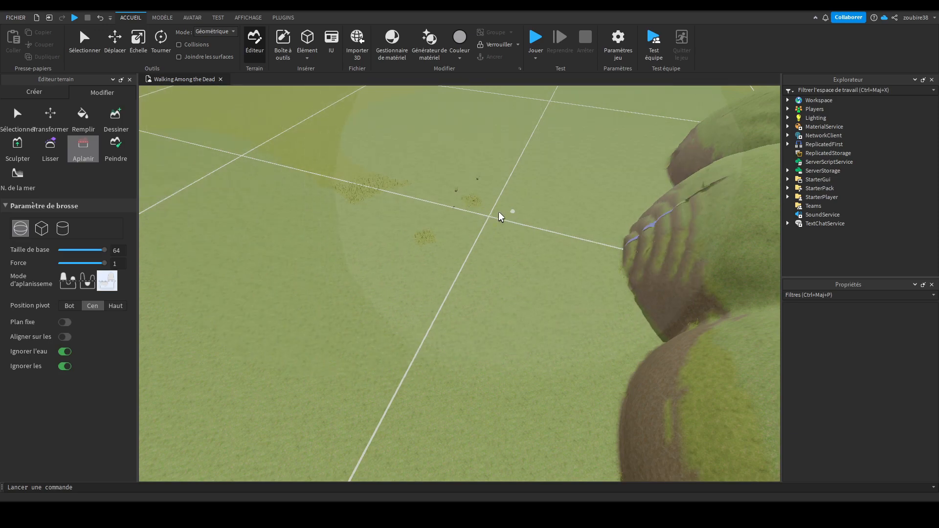
key(ctrl+z)
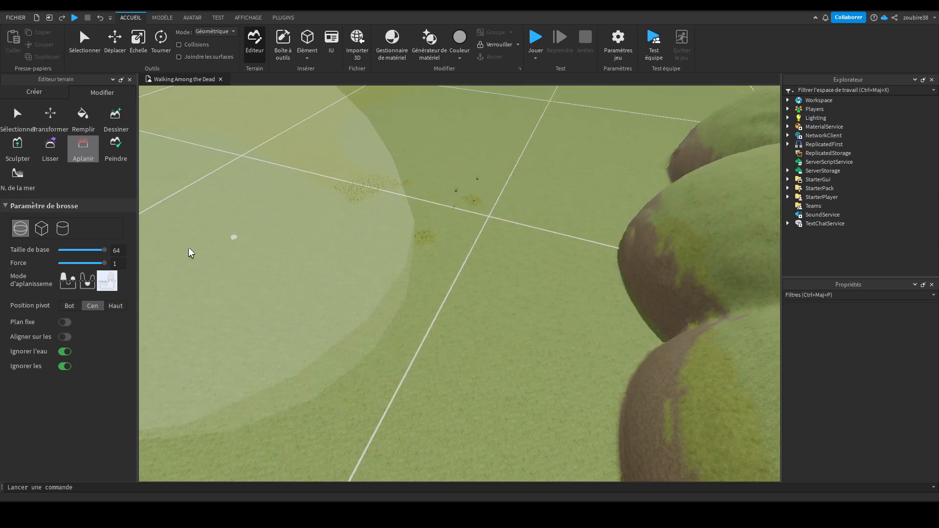
Reduce the Flatten brush to strength 0.1 and base size 1, and choose the hollow-filling flatten mode
drag(77, 263, 33, 262)
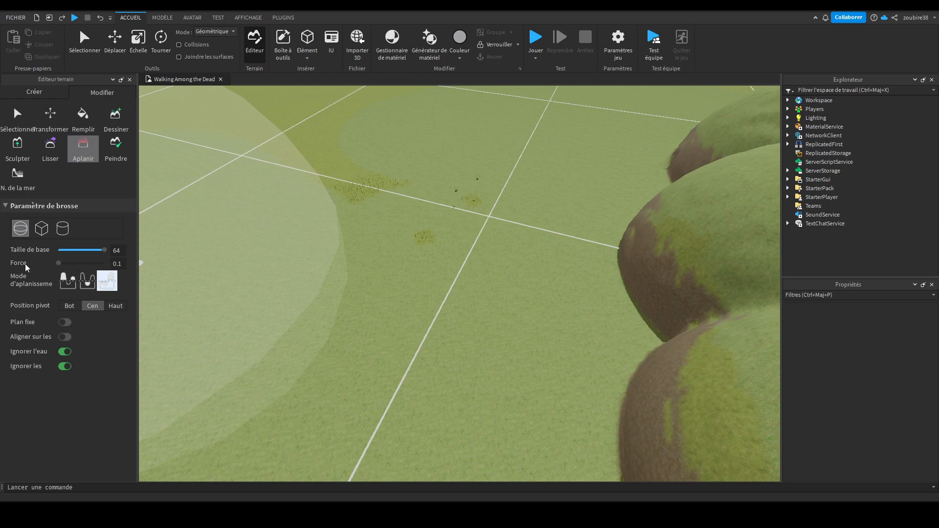
scroll(421, 215, up, 3)
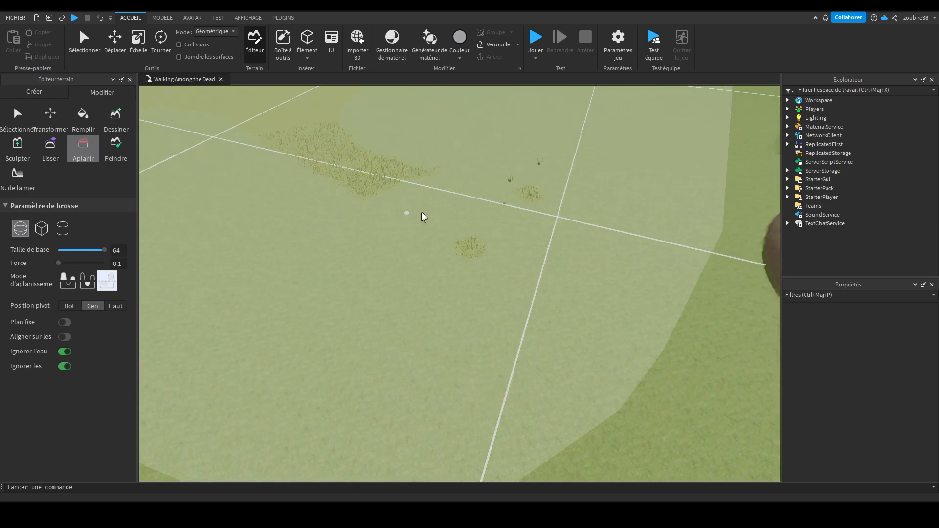
scroll(426, 203, up, 2)
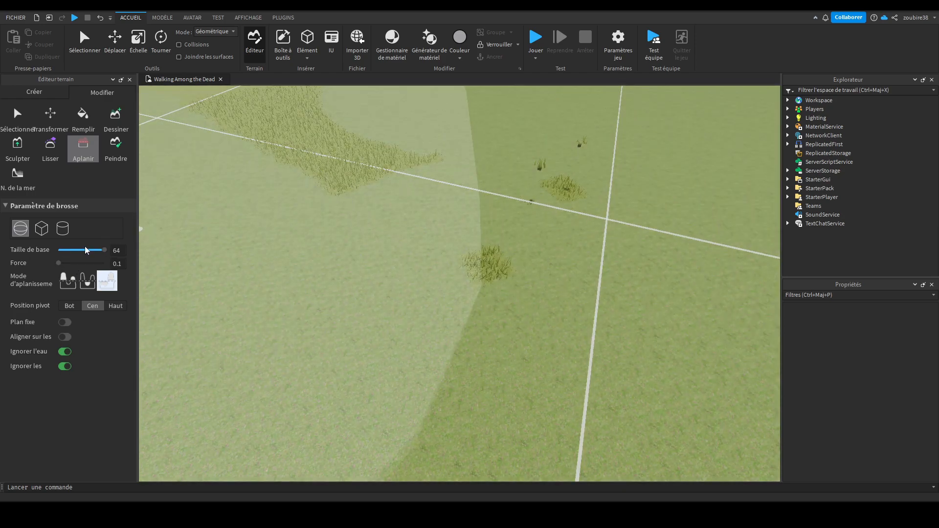
drag(89, 251, 49, 253)
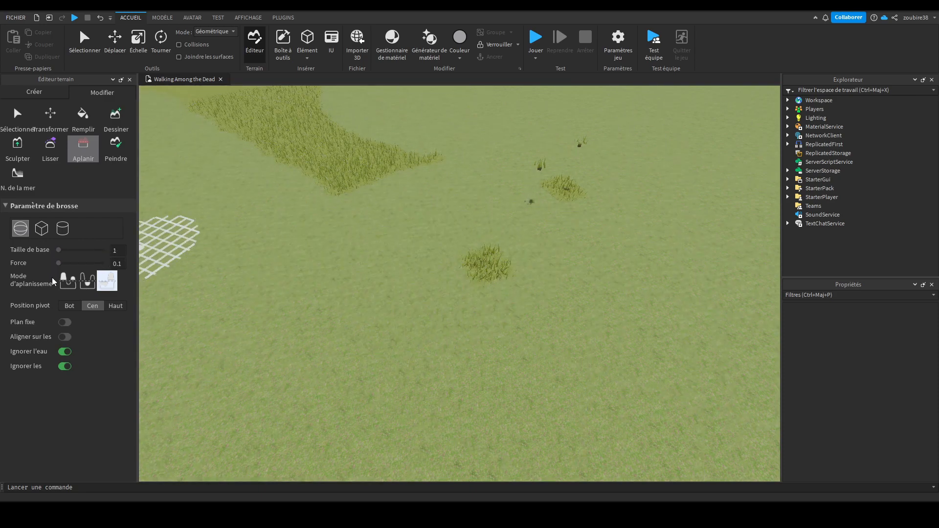
scroll(308, 224, up, 3)
right_drag(309, 224, 296, 228)
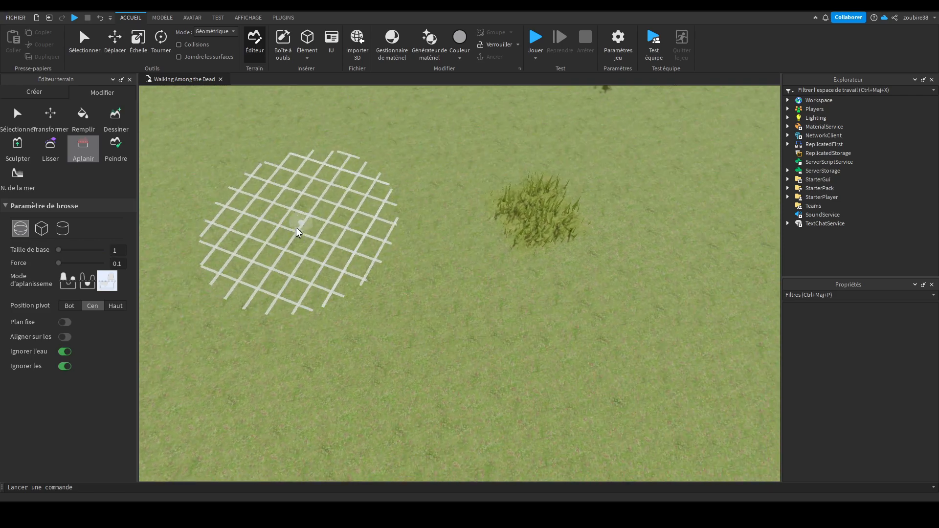
scroll(296, 227, down, 3)
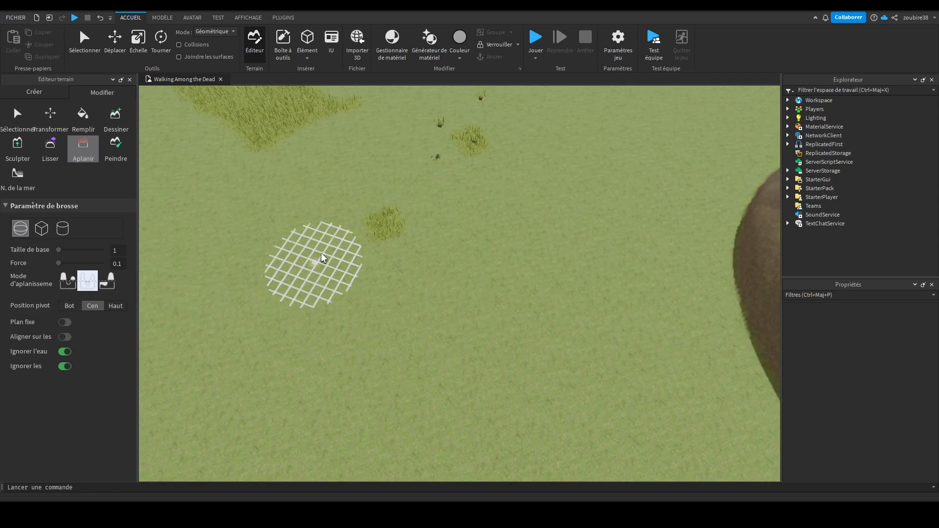
scroll(314, 263, up, 2)
Sculpt a mound on the flat ground beside the small grass patch in add mode, using base size 8 and strength 1
click(41, 162)
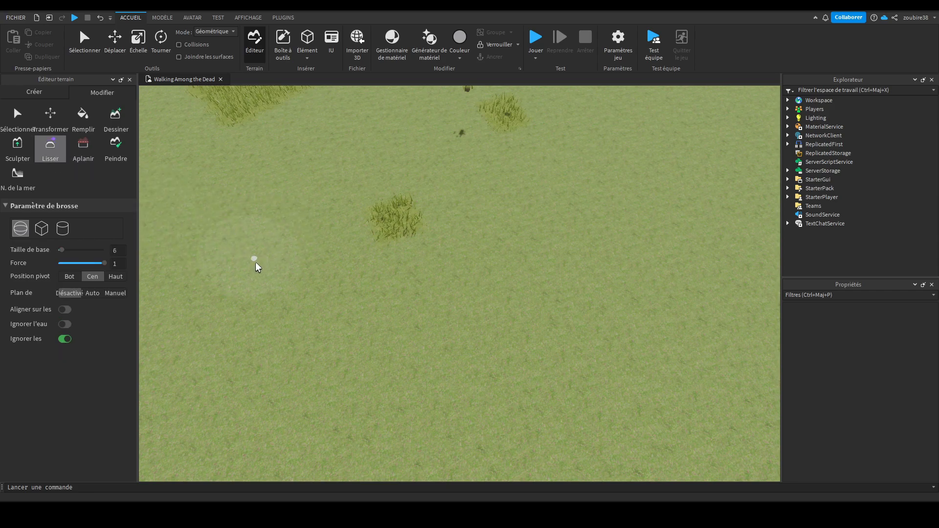
key(a)
click(17, 146)
drag(252, 234, 238, 231)
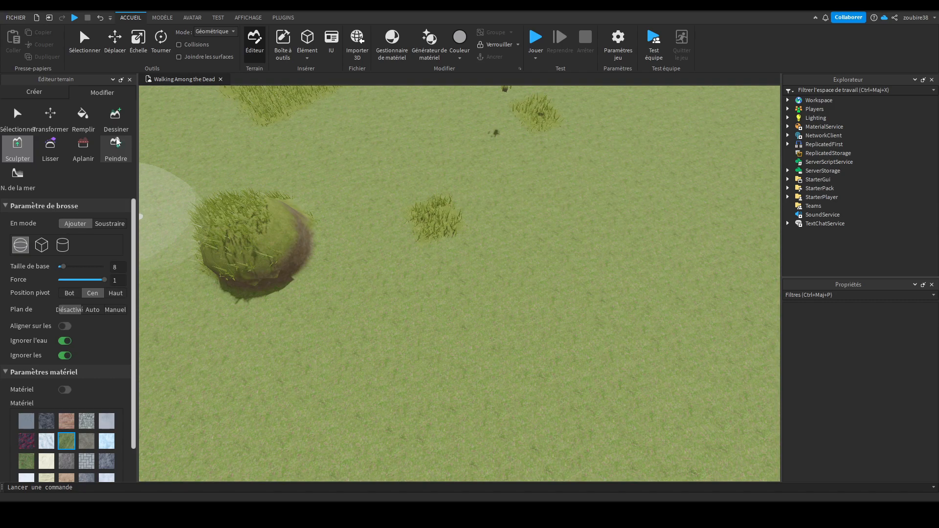
Sculpt a shallow hollow between the new mound and the small grass patch in subtract mode
click(62, 152)
click(18, 147)
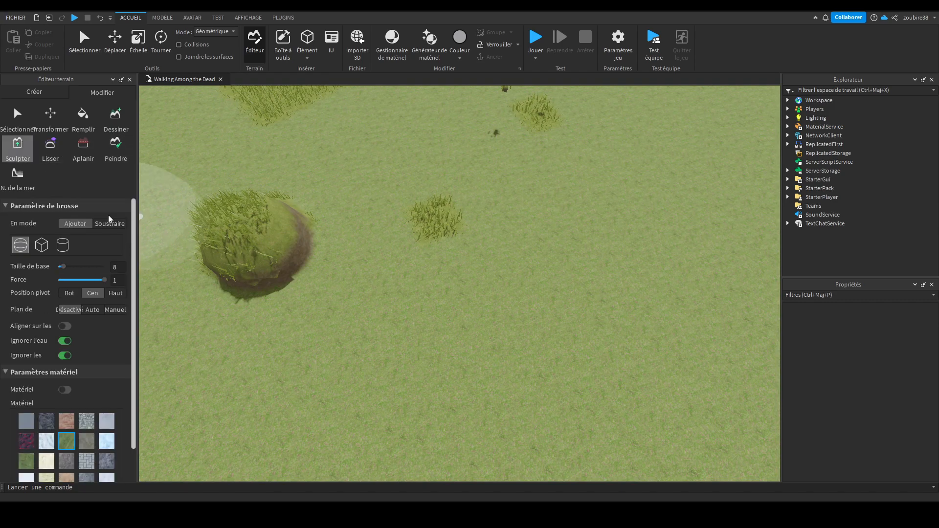
drag(363, 221, 412, 256)
scroll(383, 220, up, 4)
right_drag(383, 221, 384, 221)
scroll(384, 221, down, 2)
Return to the Flatten tool over the hollow and raise its strength to 0.4, and finally to about 0.95
click(84, 147)
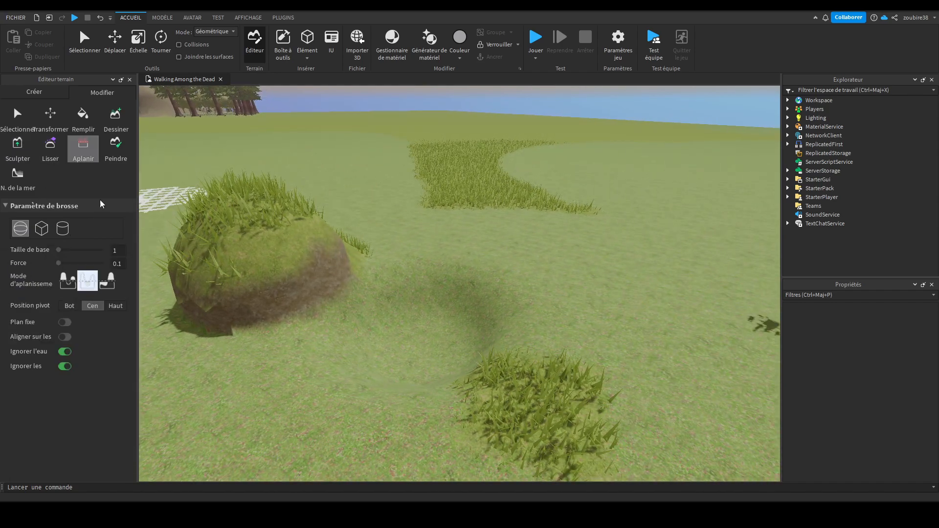
right_drag(437, 452, 436, 452)
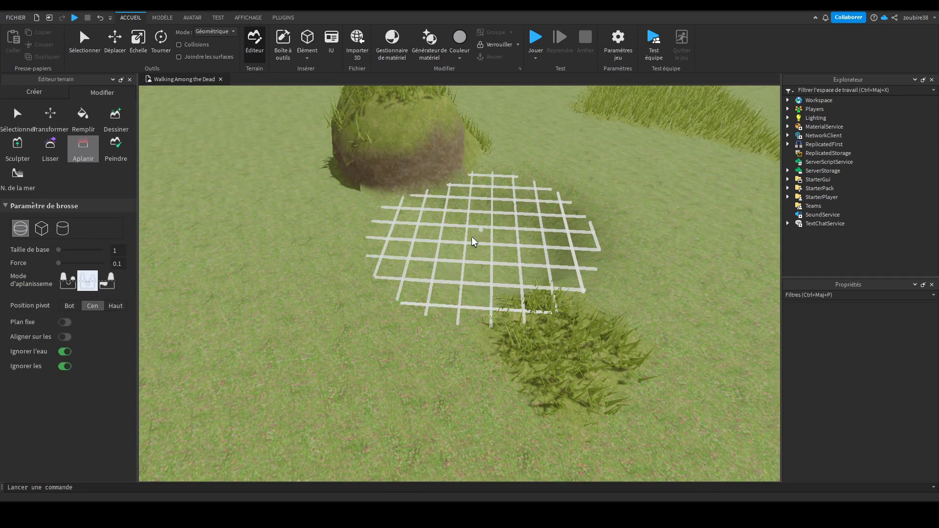
scroll(482, 228, up, 5)
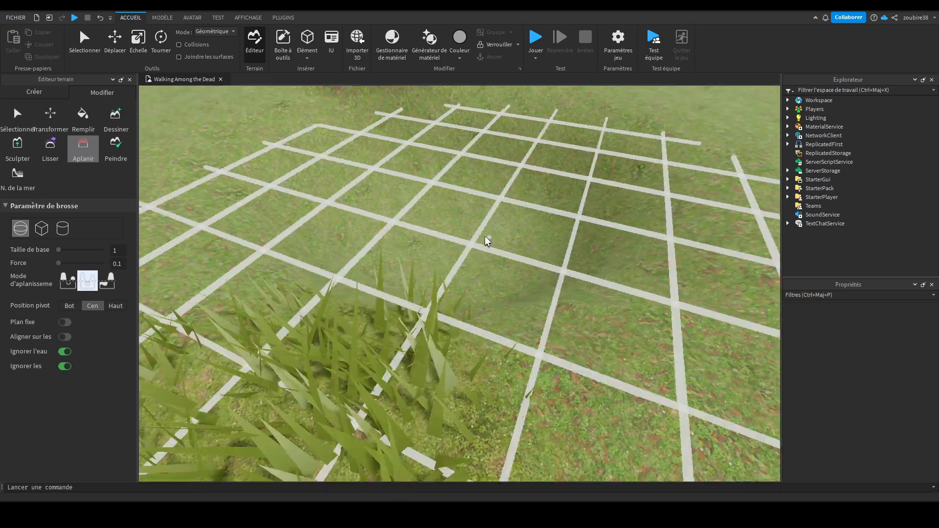
scroll(486, 236, up, 4)
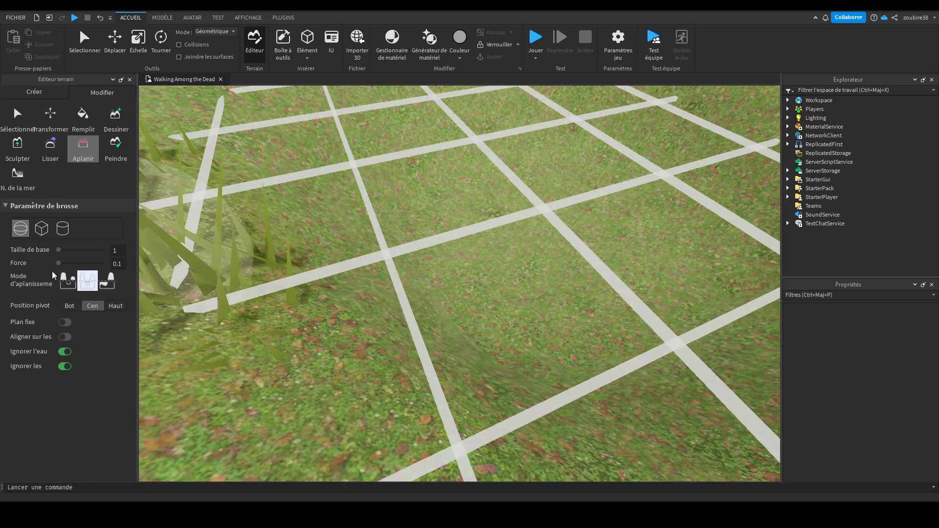
drag(57, 262, 74, 263)
scroll(333, 196, down, 8)
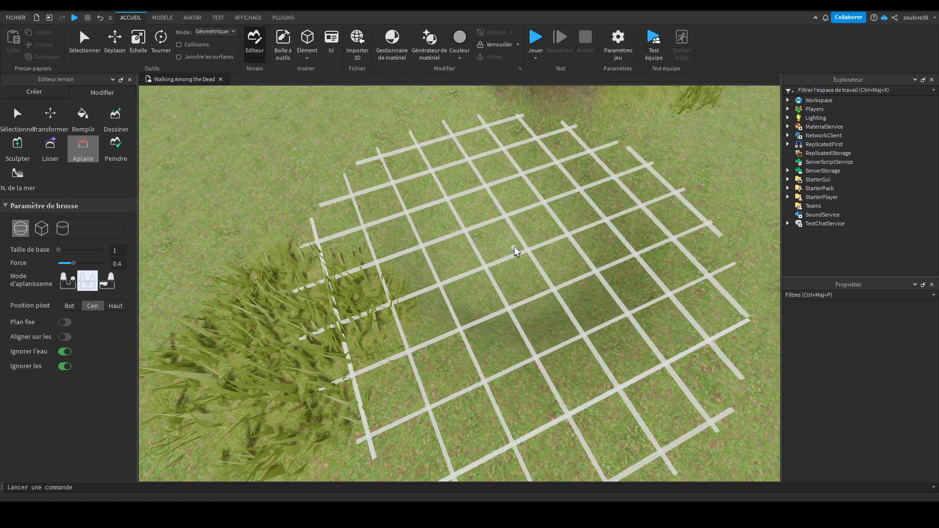
drag(73, 263, 102, 263)
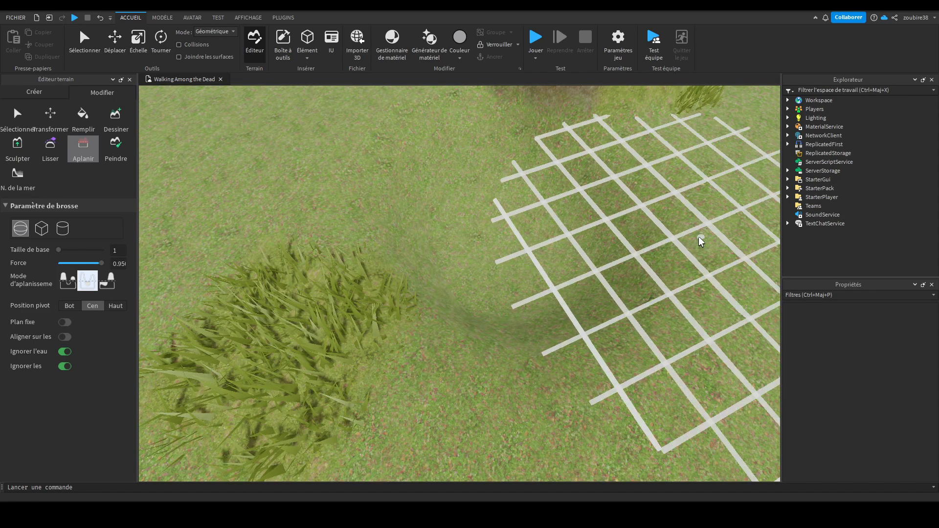
Fill the hollow beside the mound with the hollow-filling Flatten brush enlarged to base size 22
drag(60, 250, 74, 250)
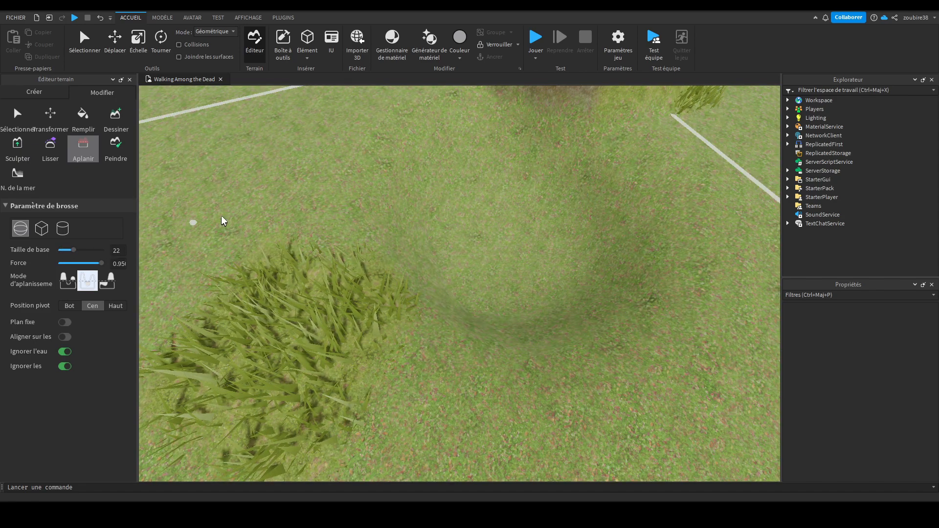
scroll(446, 245, down, 5)
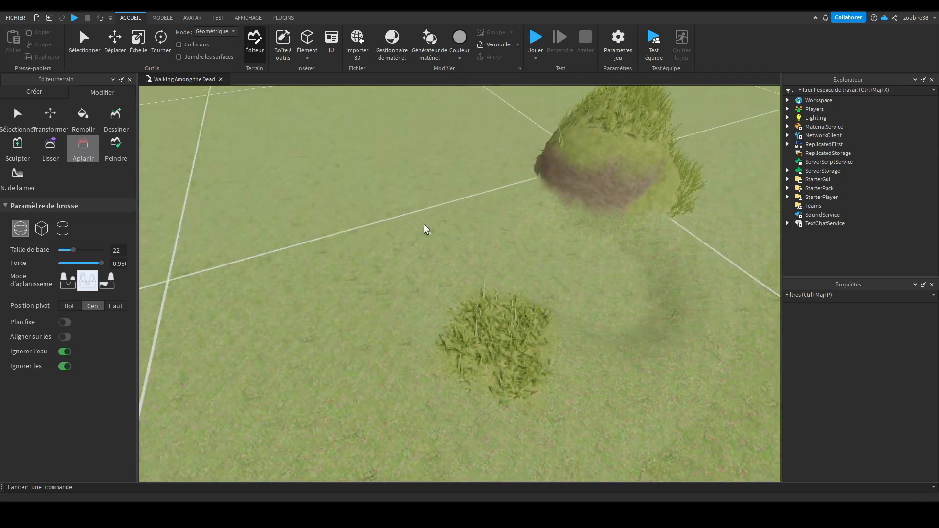
scroll(621, 287, up, 5)
right_drag(619, 289, 619, 289)
scroll(530, 242, down, 6)
Change the Flatten tool to the mode that only lowers raised terrain and approach the mound
click(68, 280)
scroll(315, 296, up, 2)
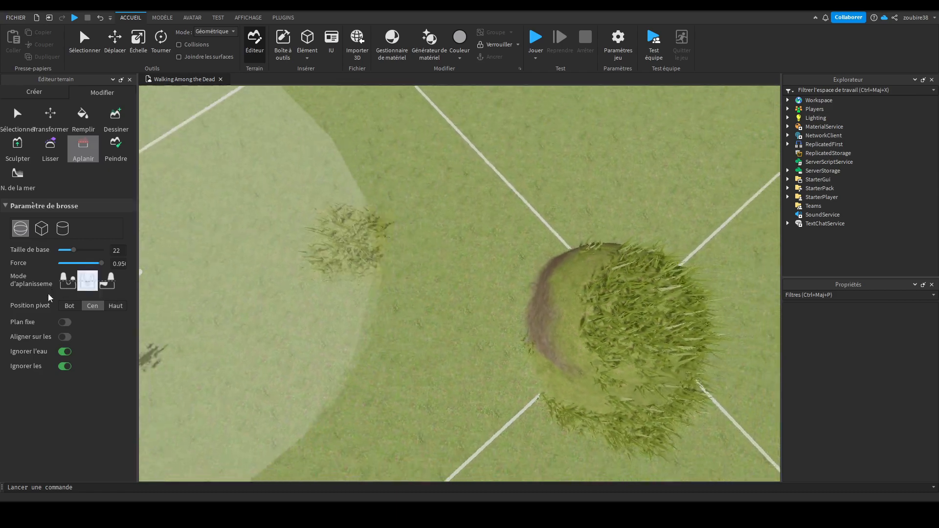
scroll(316, 294, up, 3)
right_drag(315, 293, 316, 294)
scroll(315, 294, down, 5)
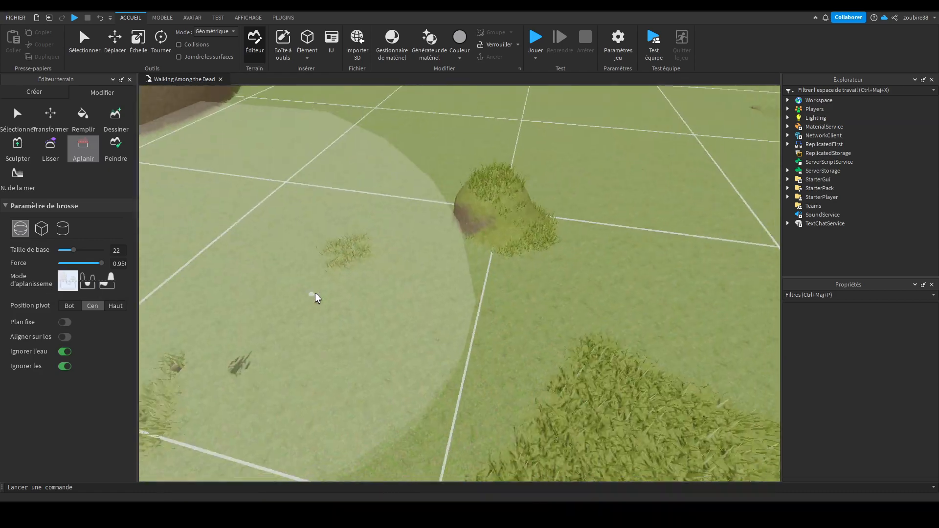
key(w)
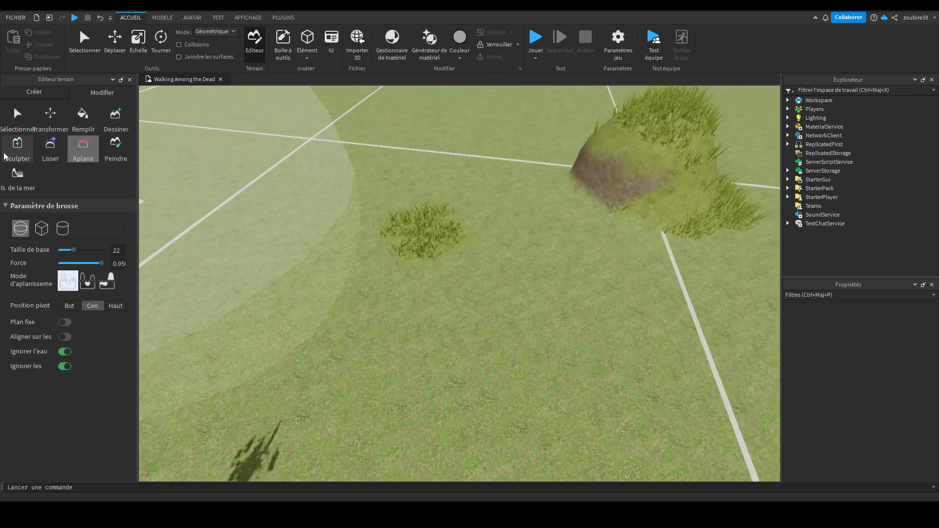
Dig a small hole beside the grass patch with the Draw tool in subtract mode, using the sphere brush at base size 4
click(6, 152)
click(119, 126)
click(112, 224)
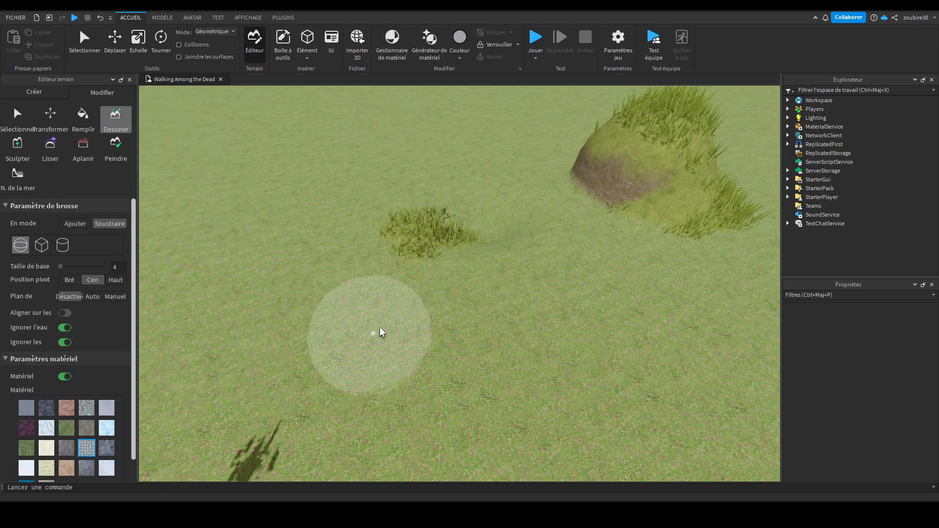
click(476, 244)
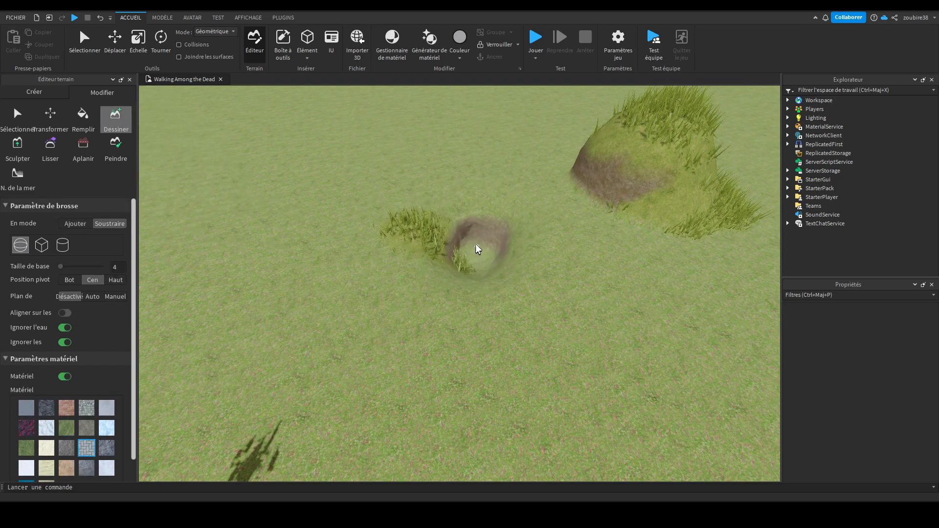
Level the mound with the Flatten tool's lowering mode at base size 22, sweeping from the hole across the mound
click(80, 148)
mouse_move(489, 211)
mouse_down()
mouse_move(609, 187)
mouse_move(644, 197)
mouse_move(648, 232)
mouse_up()
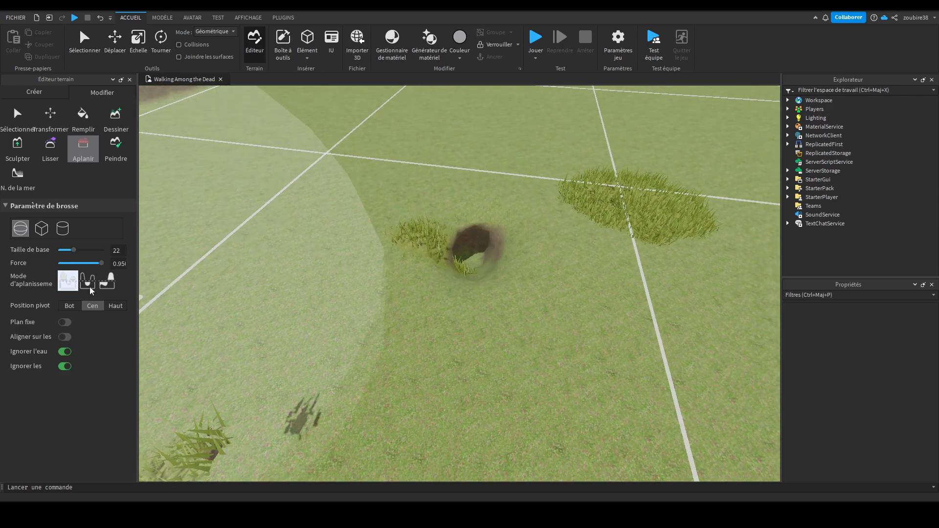
Flatten the ground around the hole using the mode that both lowers bumps and fills hollows, at base size 22
click(108, 281)
mouse_move(494, 259)
mouse_down()
mouse_move(590, 255)
mouse_move(631, 233)
mouse_move(571, 257)
mouse_move(524, 241)
mouse_up()
right_drag(524, 241, 658, 283)
scroll(659, 283, down, 4)
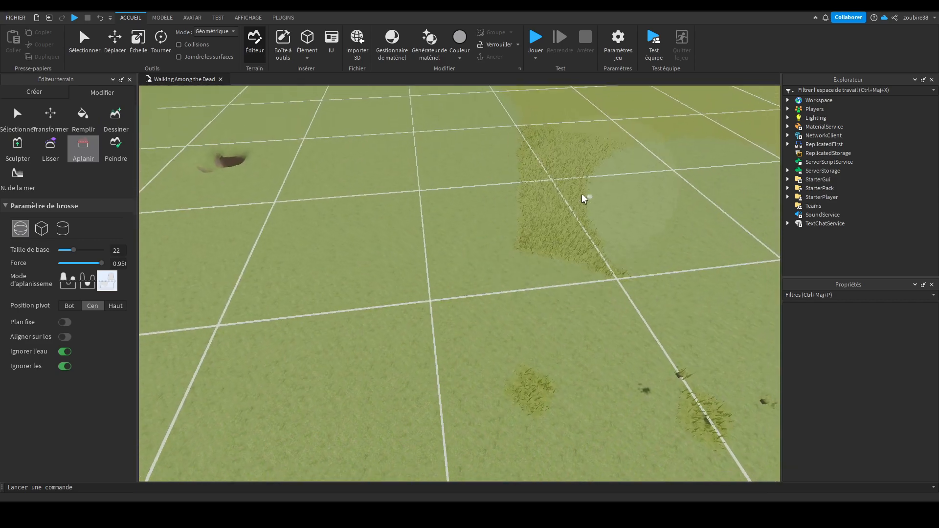
key(a)
mouse_move(294, 170)
mouse_down()
mouse_move(340, 177)
mouse_move(357, 222)
mouse_move(464, 202)
mouse_move(404, 169)
mouse_move(386, 183)
mouse_move(489, 207)
mouse_move(470, 171)
mouse_move(583, 175)
mouse_move(471, 195)
mouse_move(471, 137)
mouse_move(589, 193)
mouse_move(445, 229)
mouse_move(385, 131)
mouse_move(383, 193)
mouse_move(292, 377)
mouse_move(444, 125)
mouse_move(495, 174)
mouse_move(441, 151)
mouse_move(434, 134)
mouse_move(491, 199)
mouse_move(532, 279)
mouse_up()
key(a)
key(w)
key(w)
Paint a patch of bladed grass on top of the rounded hill with the Paint tool's sphere brush at base size 6
click(116, 147)
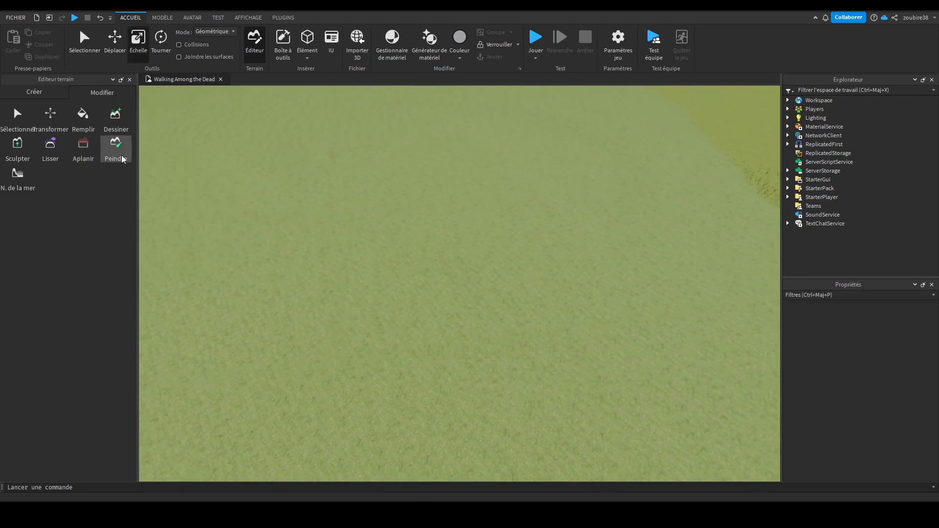
scroll(371, 281, down, 4)
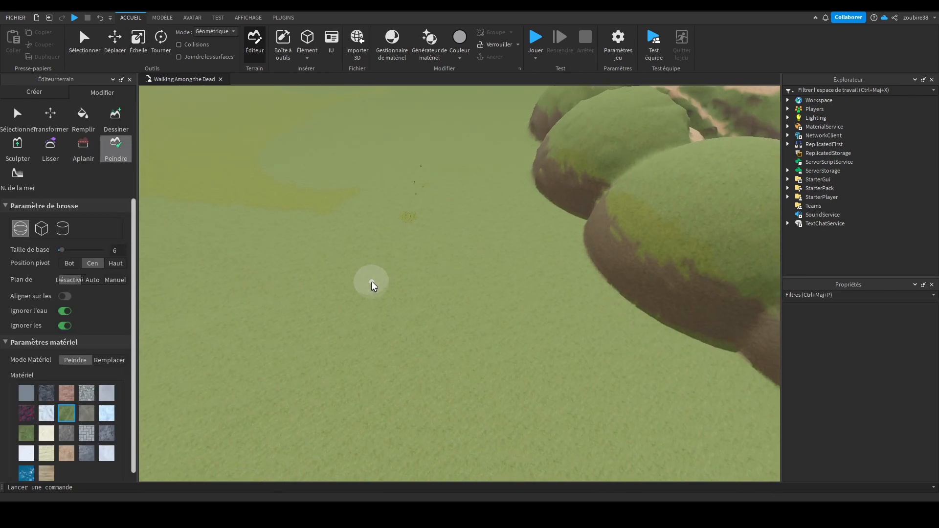
scroll(371, 281, up, 5)
right_drag(372, 281, 371, 281)
scroll(371, 281, up, 6)
right_drag(389, 339, 389, 339)
scroll(392, 338, up, 4)
scroll(416, 213, down, 3)
click(431, 218)
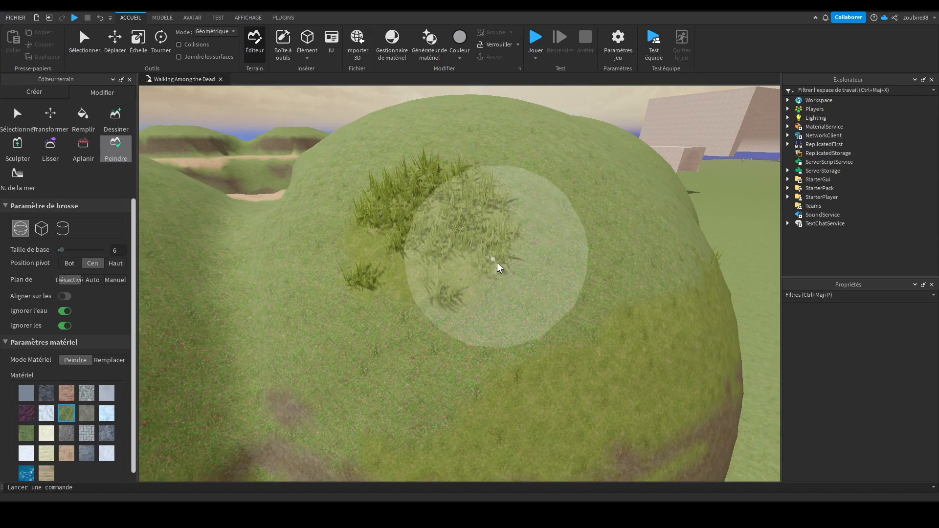
Choose the brownish ground material and paint a strip of it across the hill's surface
right_drag(488, 254, 488, 254)
scroll(479, 274, up, 3)
click(86, 414)
drag(348, 342, 463, 283)
scroll(513, 283, up, 5)
scroll(521, 300, down, 3)
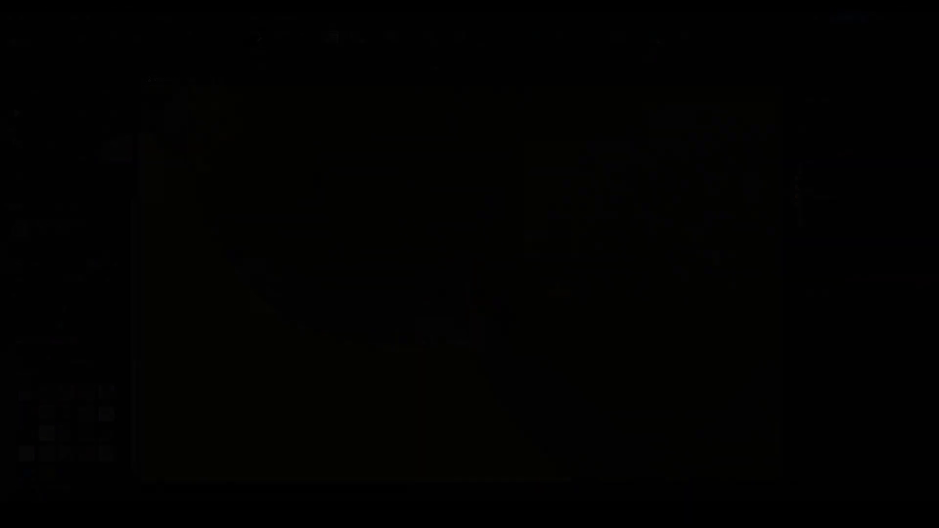